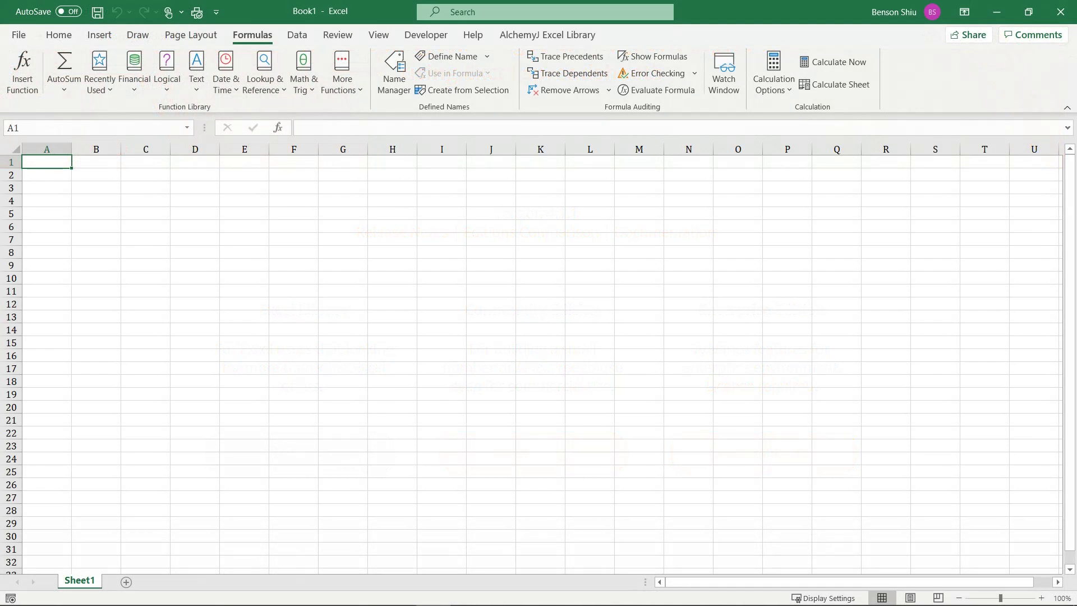
# - Initialize the AlchemyJ model from the AlchemyJ Excel Library tab and acknowledge the module-updated message
pyautogui.click(575, 37)
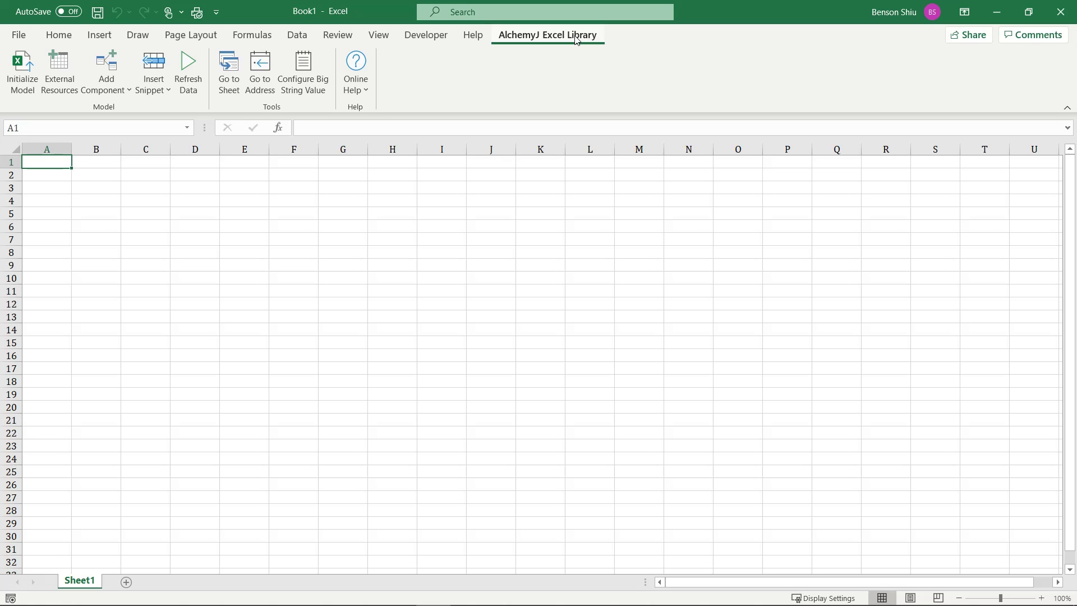
pyautogui.click(29, 90)
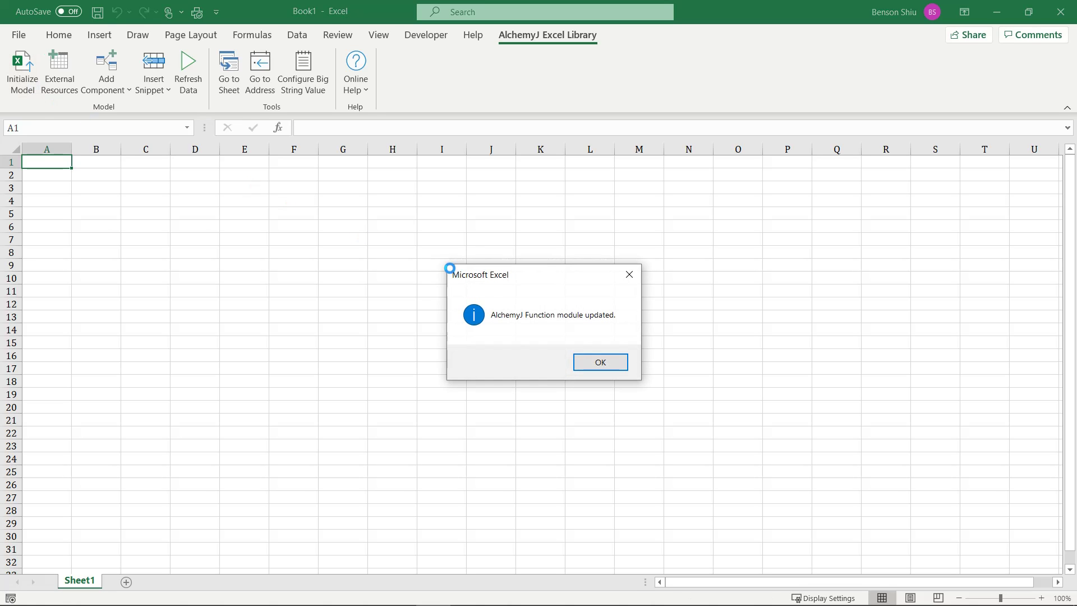
pyautogui.click(612, 365)
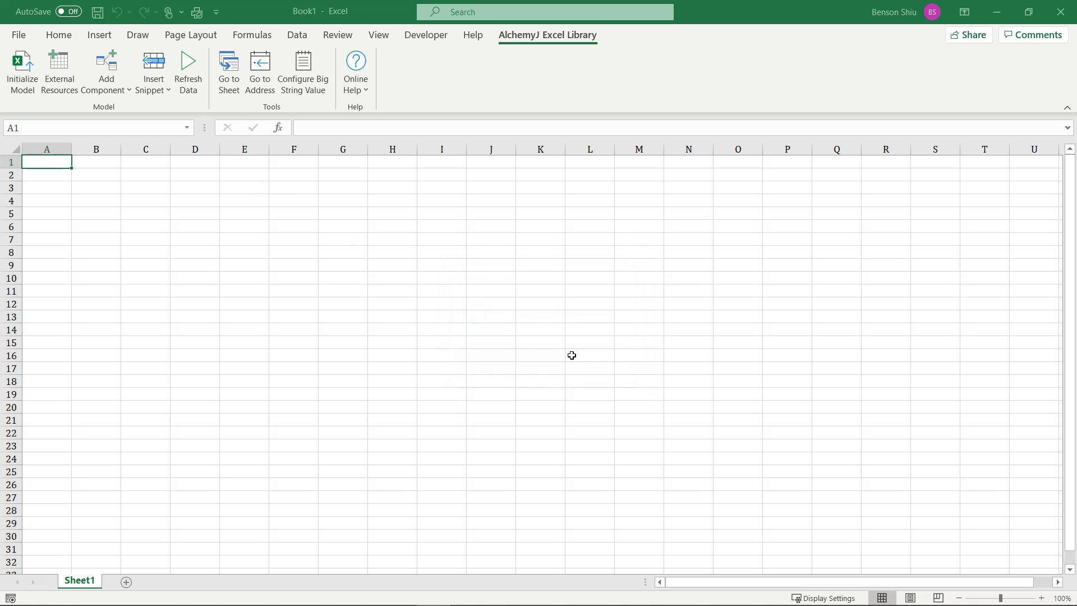
pyautogui.click(97, 161)
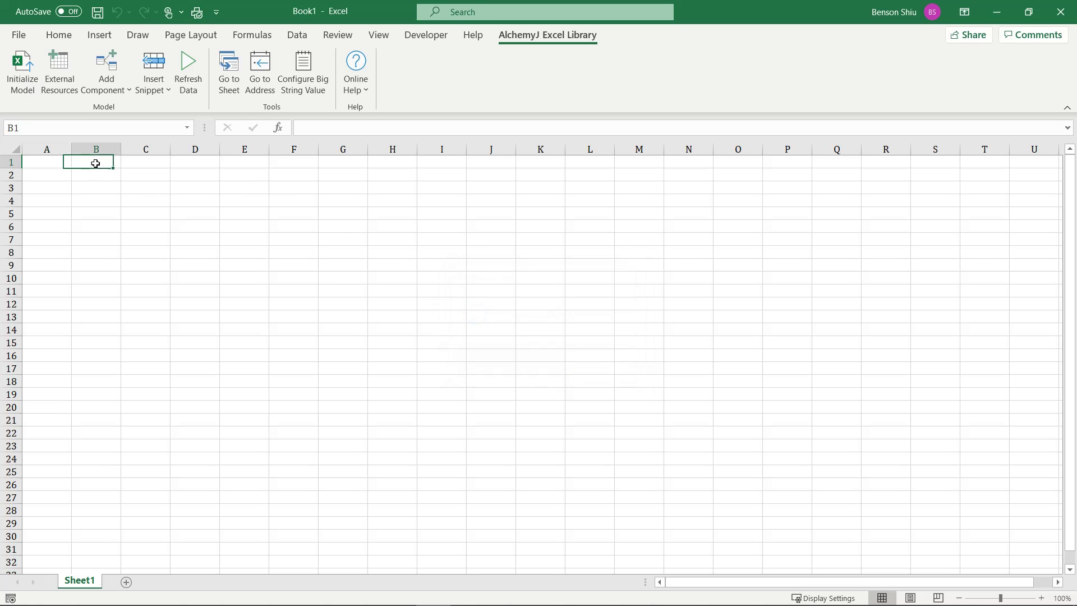
# - Begin B1's formula with =ajBigNumMultiply( chosen from the =aj autocomplete suggestions
pyautogui.click(325, 127)
pyautogui.write('=aj')
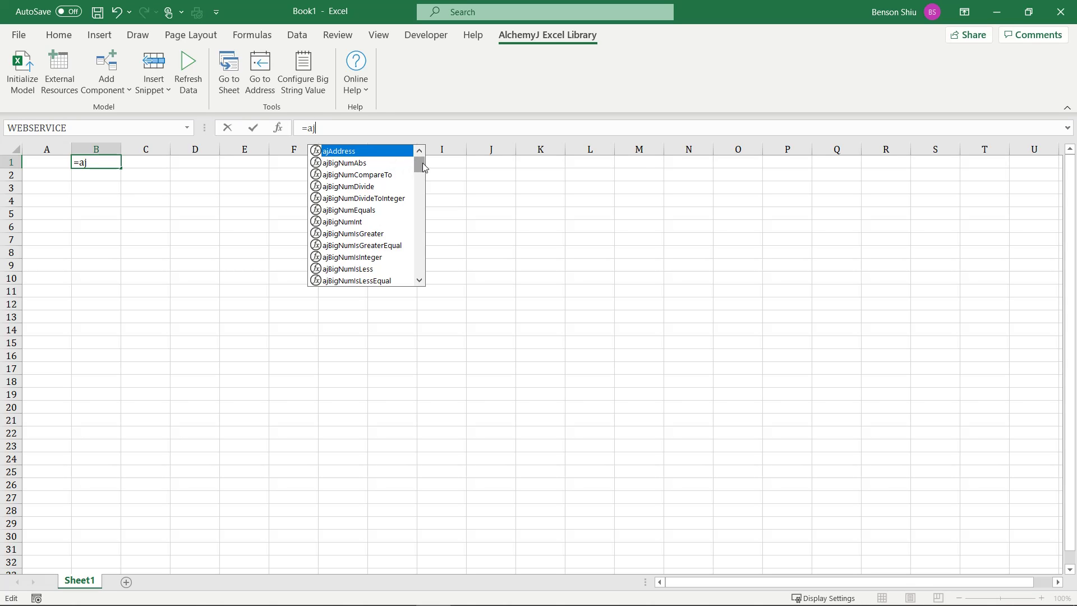
pyautogui.moveTo(421, 163)
pyautogui.mouseDown()
pyautogui.moveTo(413, 270)
pyautogui.moveTo(408, 166)
pyautogui.mouseUp()
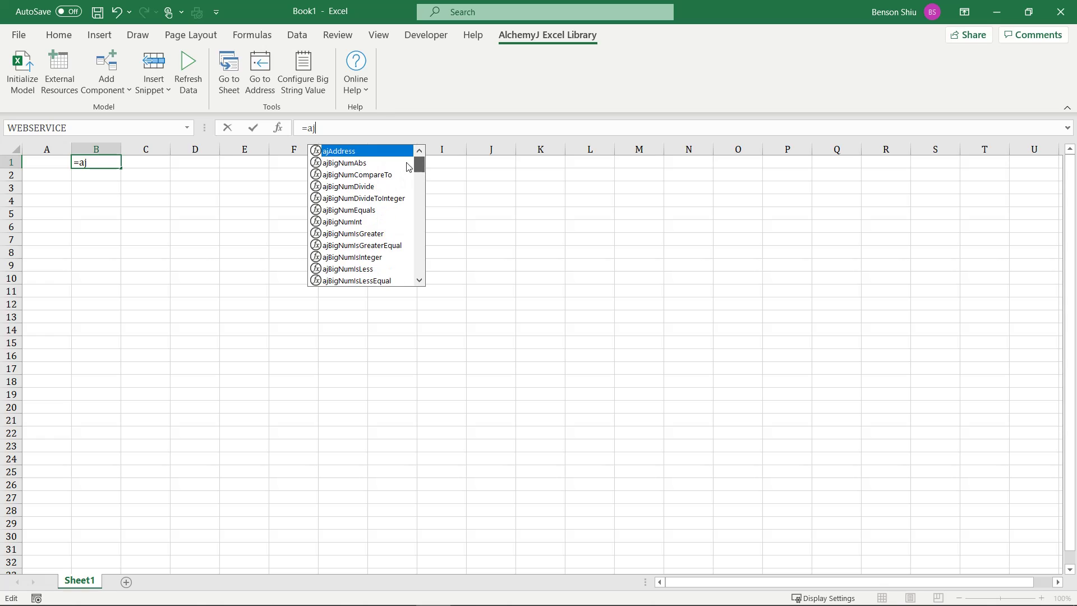
pyautogui.click(422, 209)
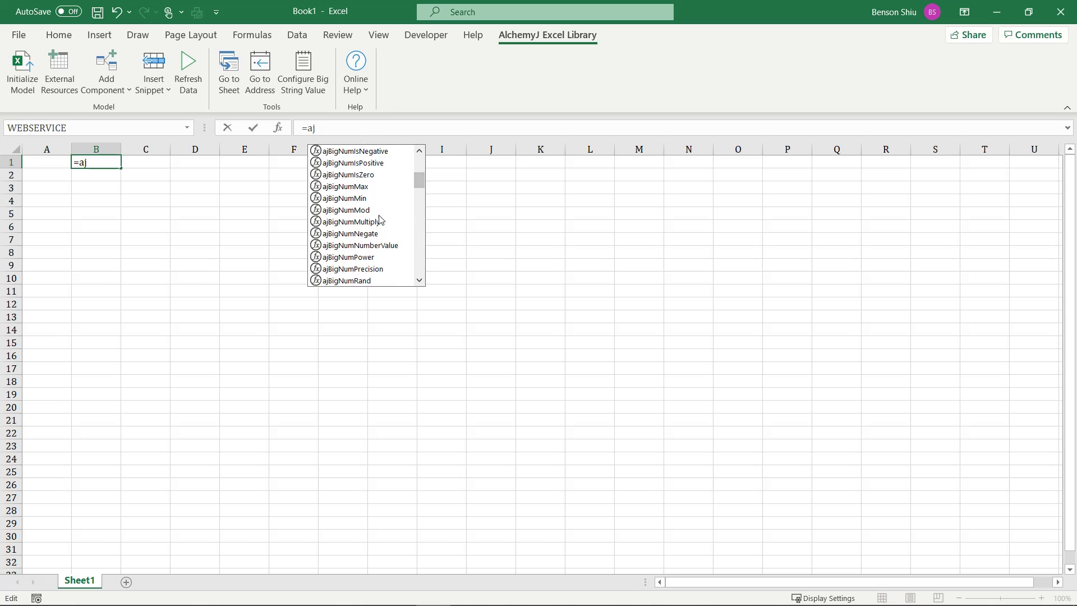
pyautogui.click(353, 224)
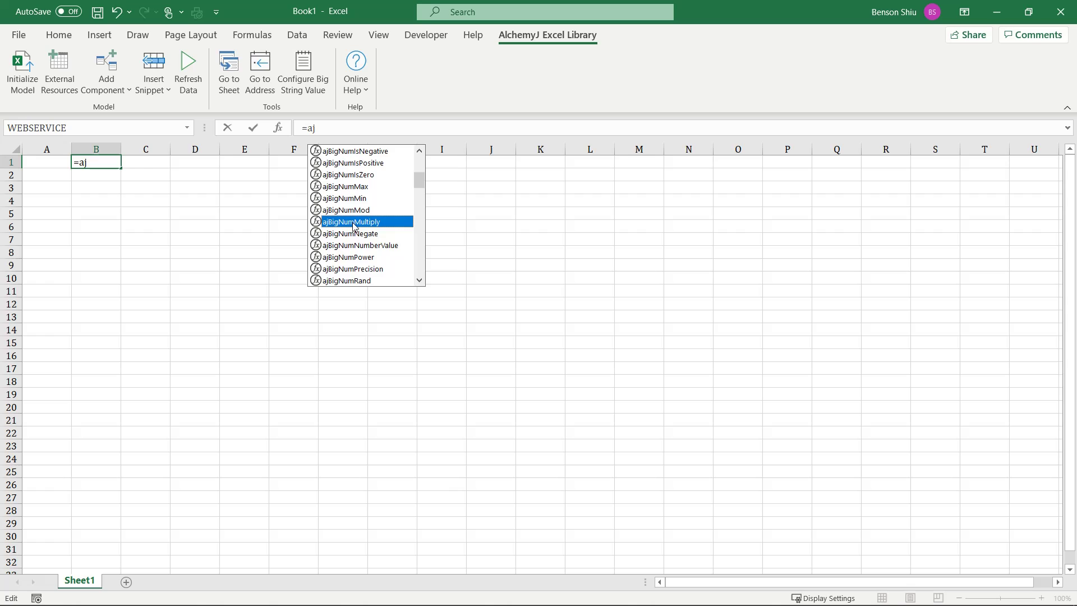
pyautogui.doubleClick(353, 224)
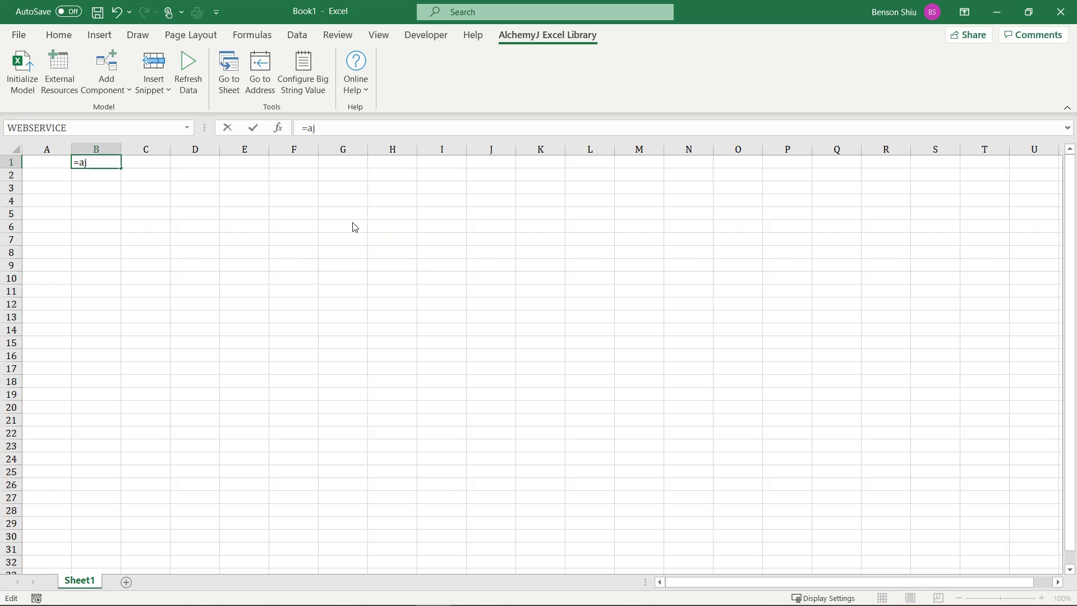
pyautogui.click(280, 131)
pyautogui.write('"')
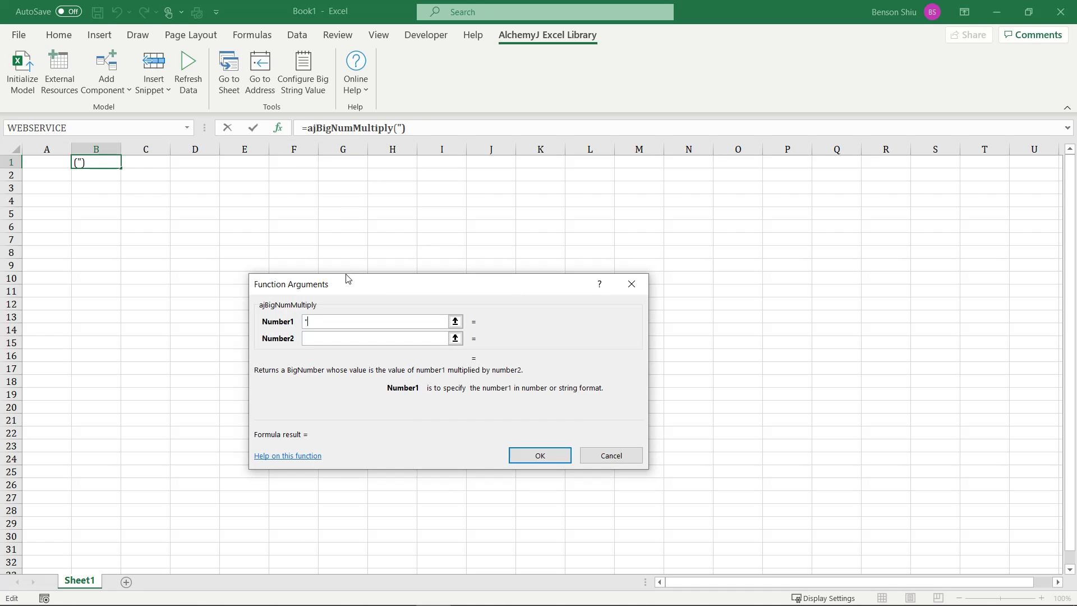
pyautogui.write('1234567890123456')
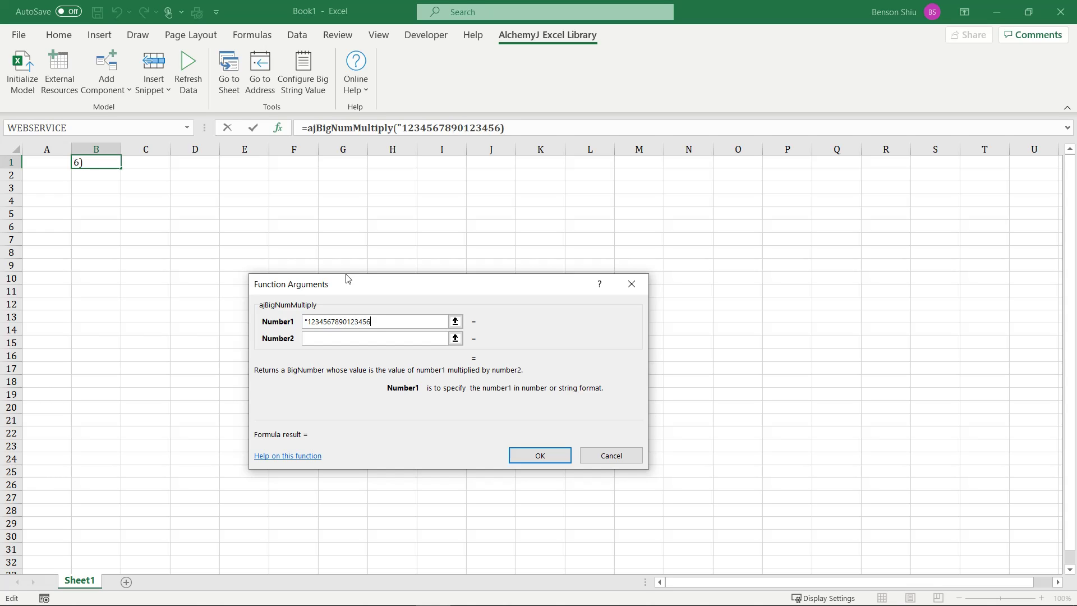
pyautogui.write('789"')
pyautogui.click(326, 339)
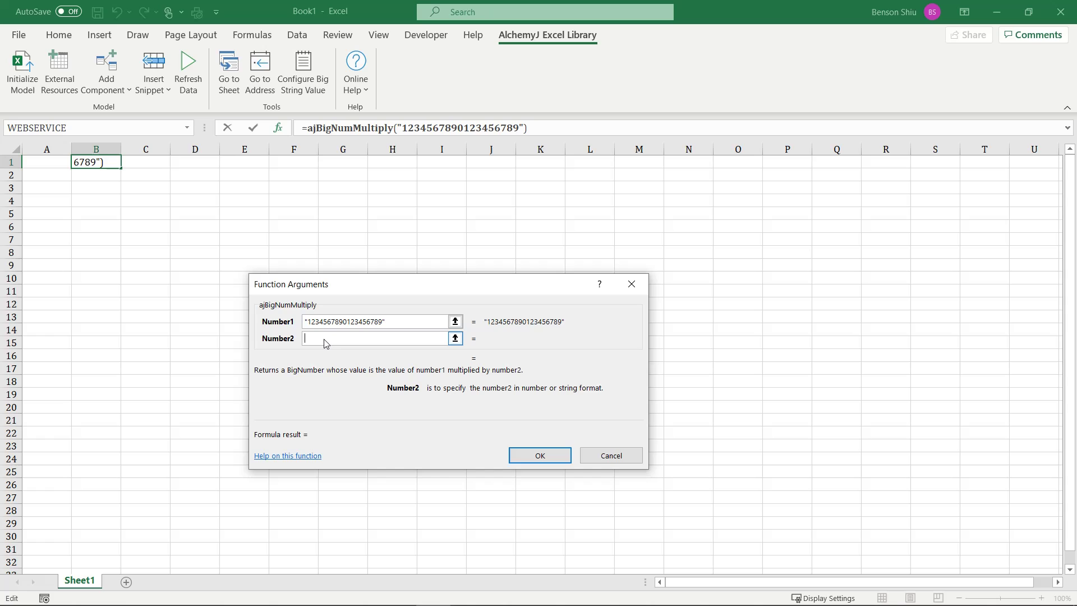
pyautogui.write('9999')
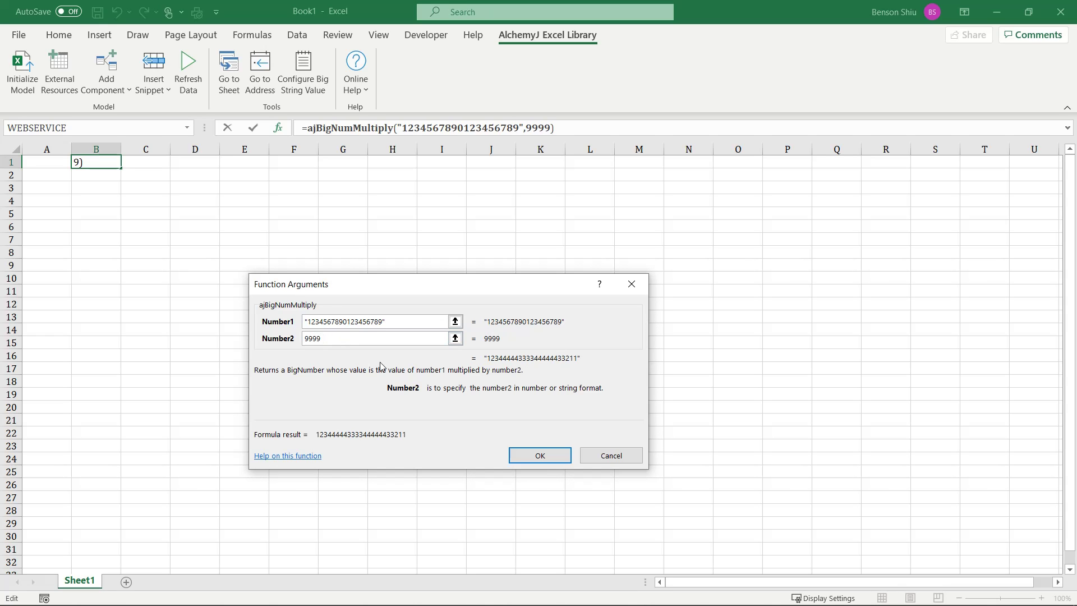
pyautogui.click(540, 456)
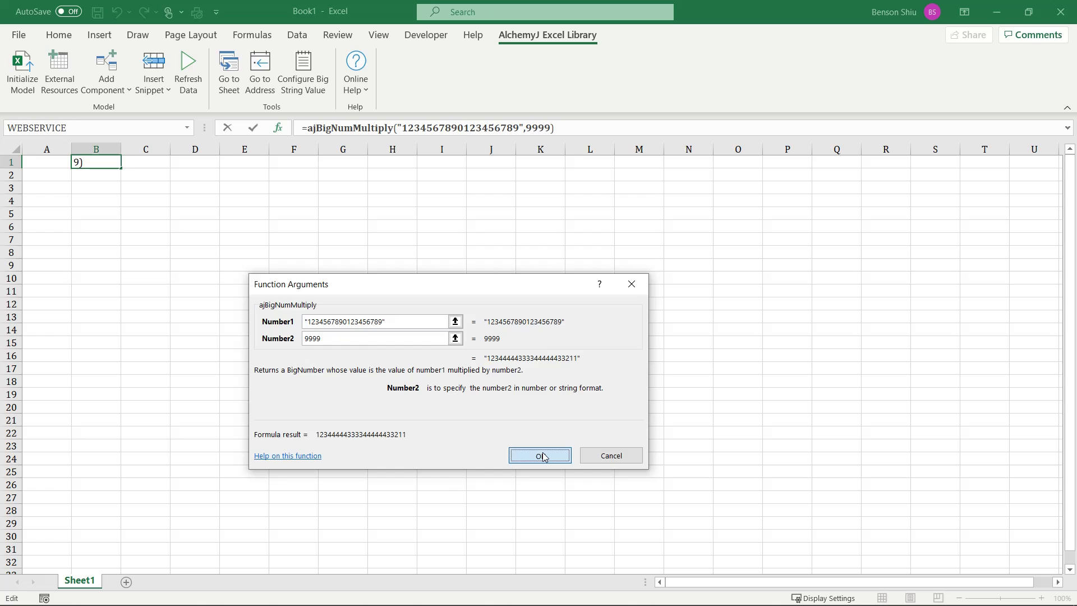
pyautogui.moveTo(71, 150); pyautogui.dragTo(110, 157)
pyautogui.click(69, 161)
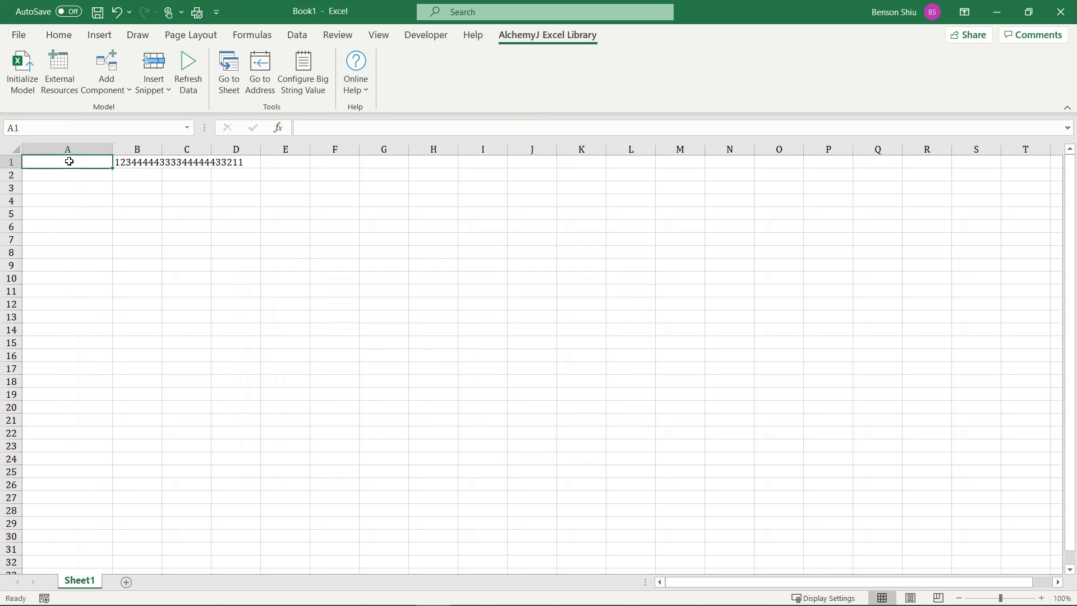
# - Label A1 'AJ Big Number' and A2 'Excel Number'
pyautogui.write('AJ Big Number')
pyautogui.press('Return')
pyautogui.write('Excel Number')
pyautogui.press('Return')
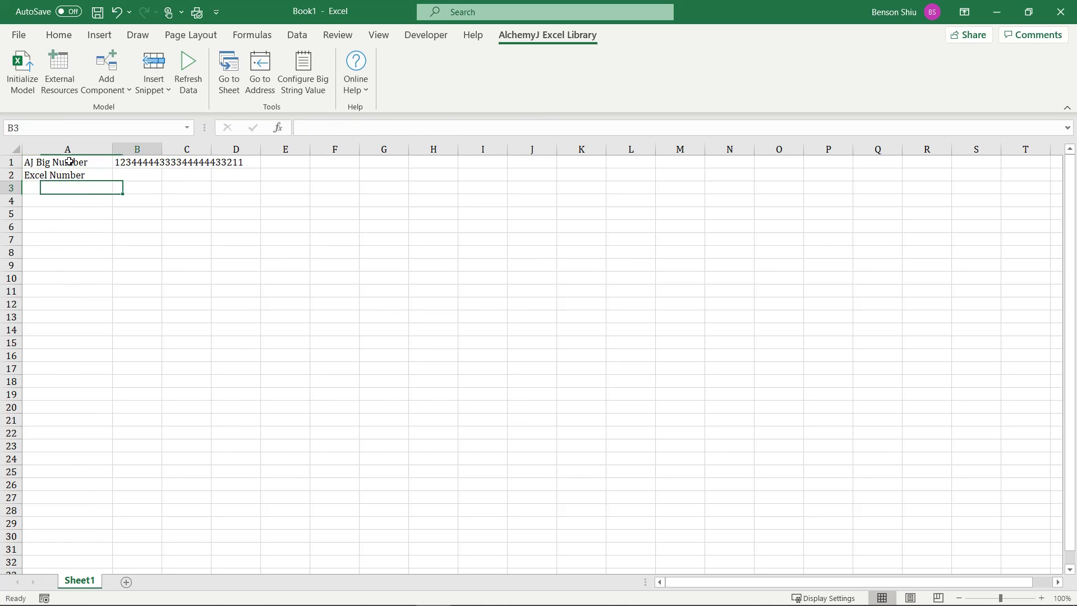
pyautogui.press('Up')
pyautogui.press('Right')
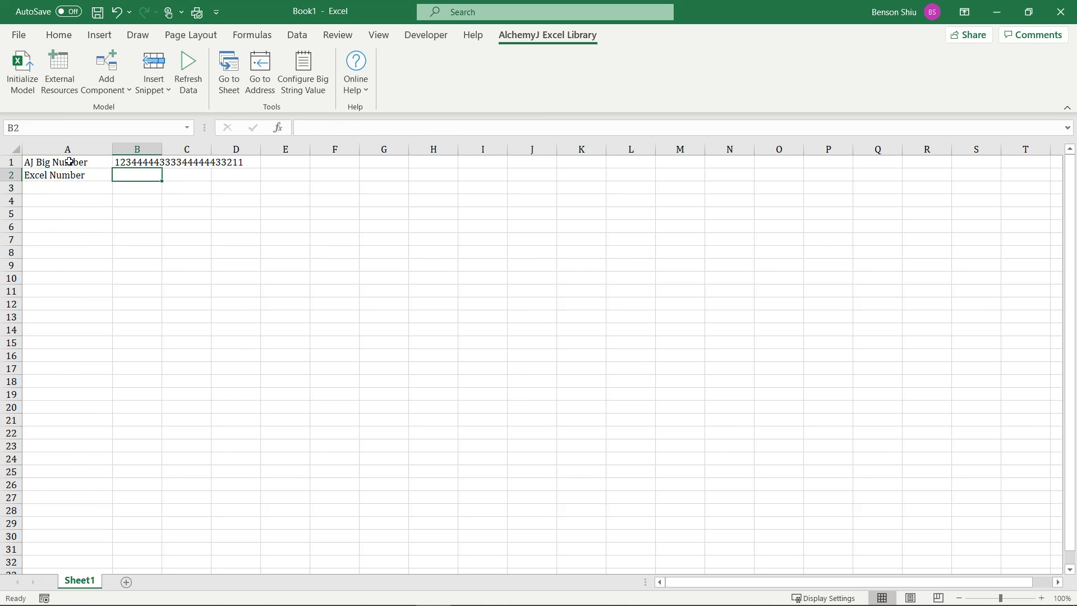
pyautogui.click(147, 162)
pyautogui.moveTo(394, 127); pyautogui.dragTo(505, 130)
pyautogui.hotkey('ctrl', 'c')
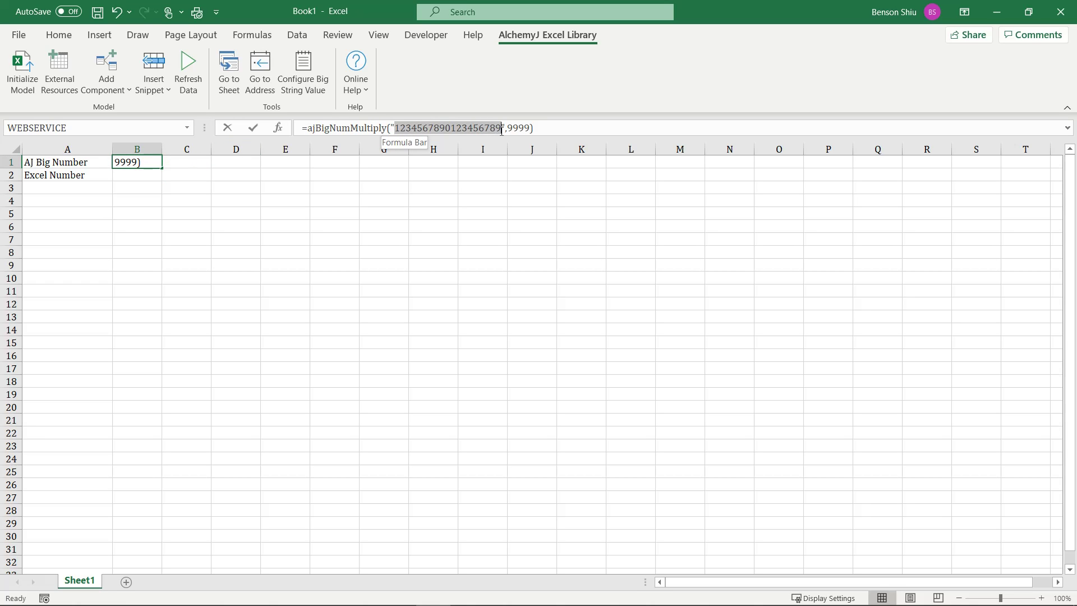
pyautogui.press('Escape')
pyautogui.click(128, 177)
pyautogui.write('=')
pyautogui.hotkey('ctrl', 'v')
pyautogui.write('* 9999')
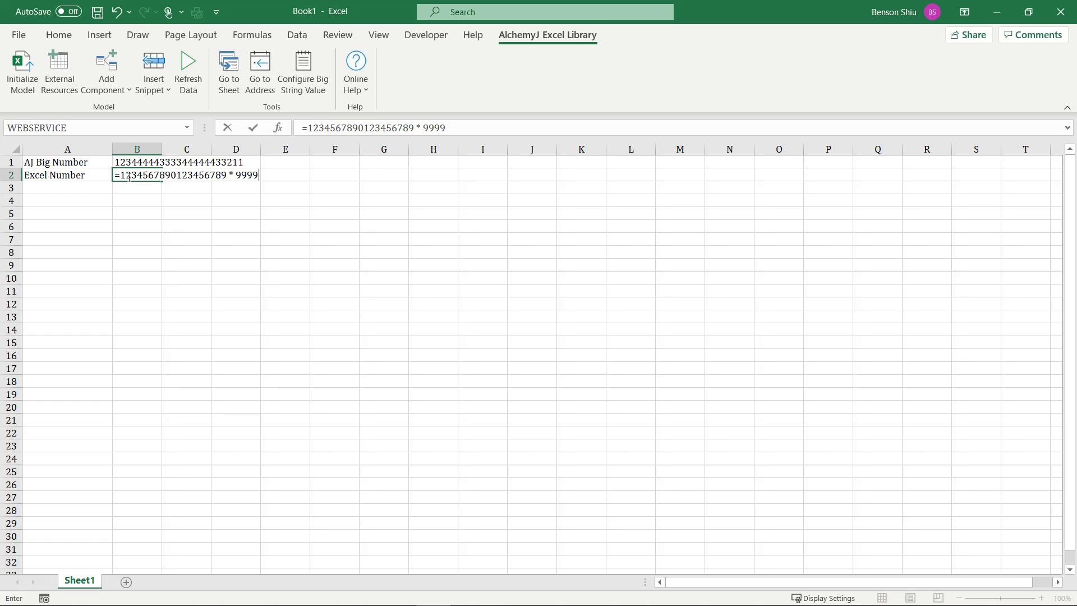
pyautogui.press('Return')
# - Format B2 as Number with no decimals, right-align B1, and add a new sheet
pyautogui.click(58, 35)
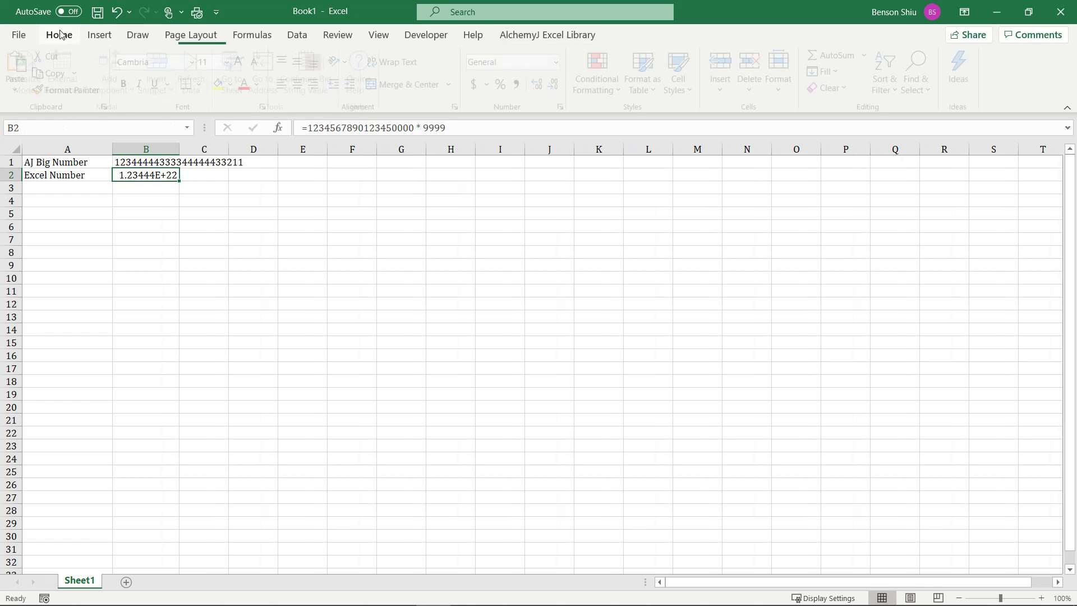
pyautogui.click(563, 60)
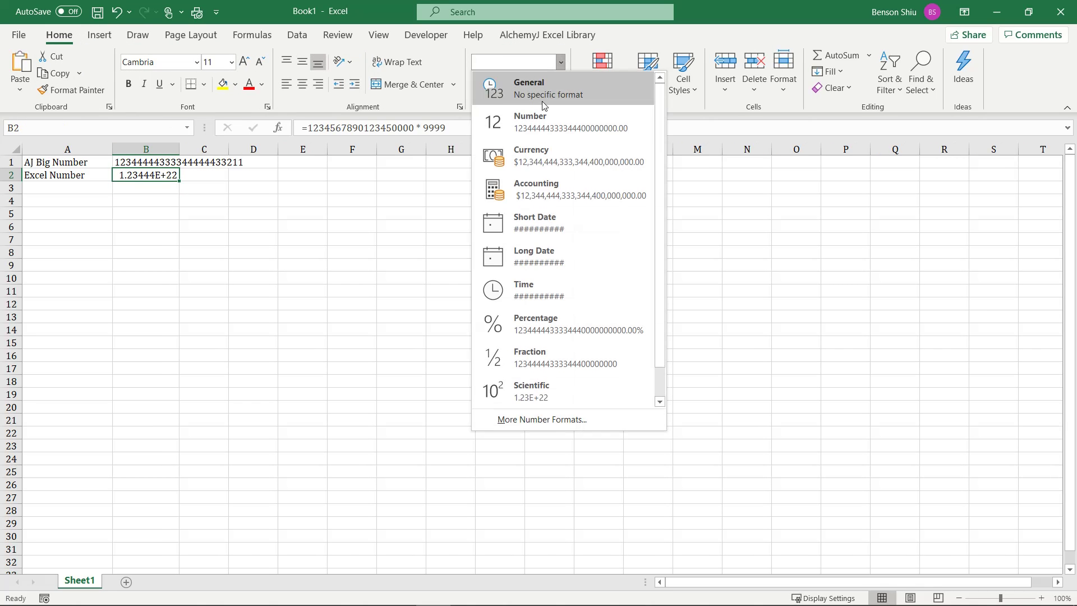
pyautogui.click(542, 119)
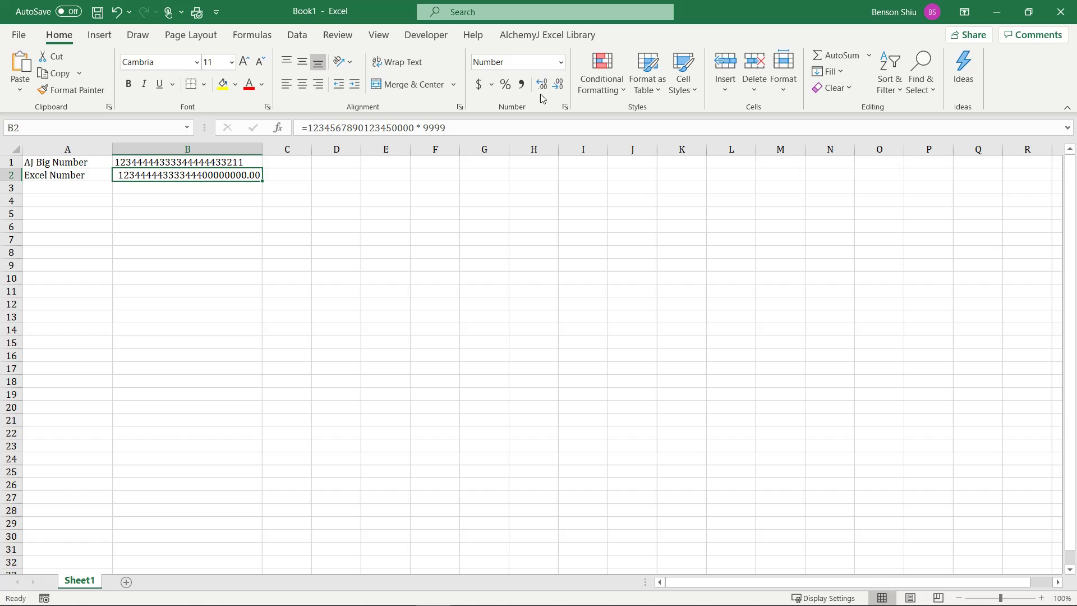
pyautogui.click(558, 85)
pyautogui.click(558, 84)
pyautogui.press('Up')
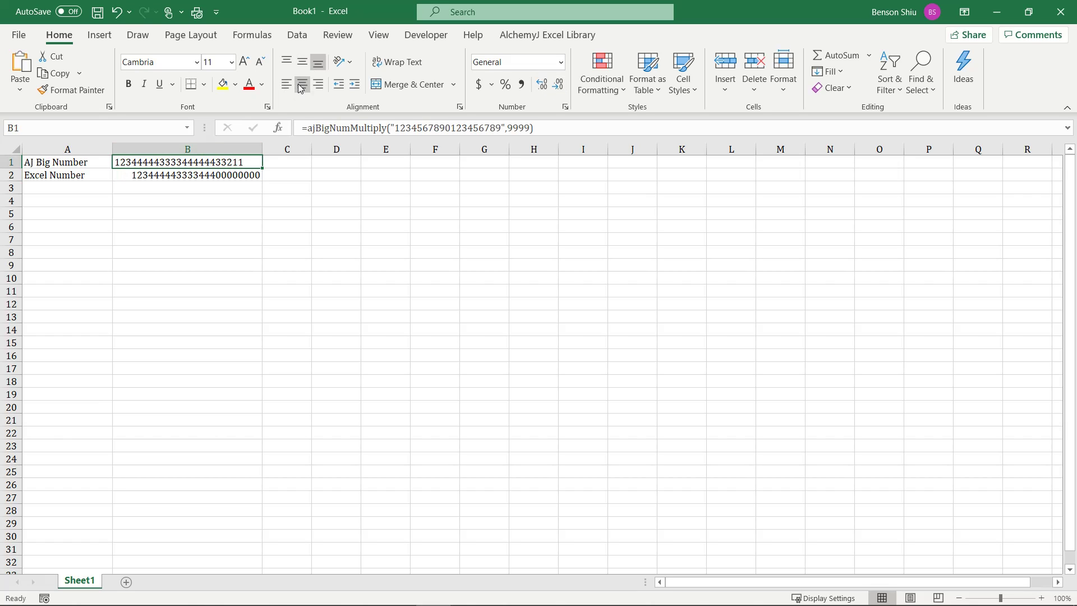
pyautogui.click(318, 84)
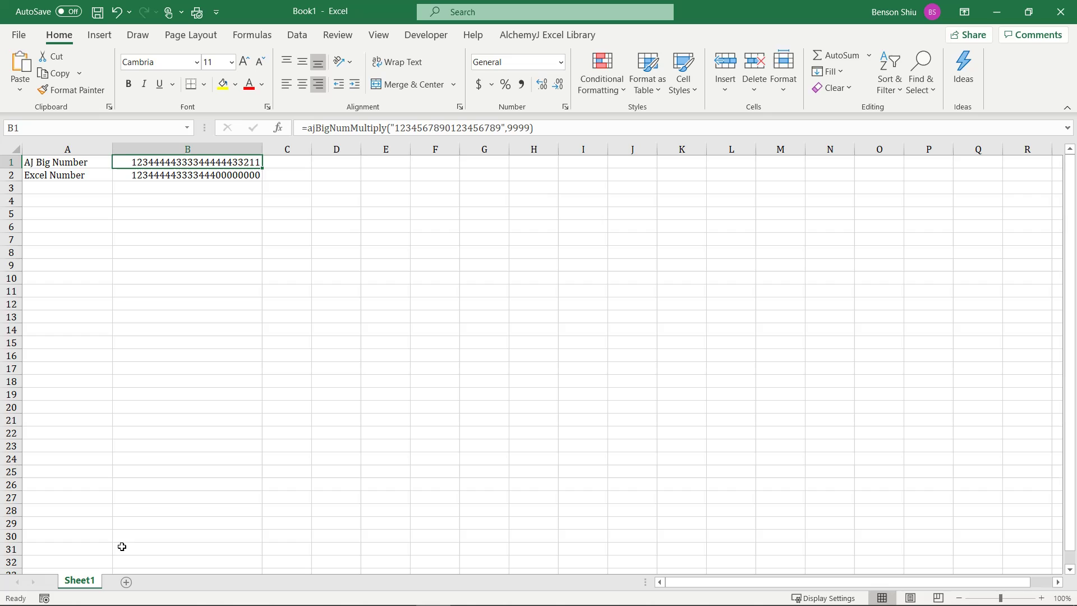
pyautogui.click(126, 581)
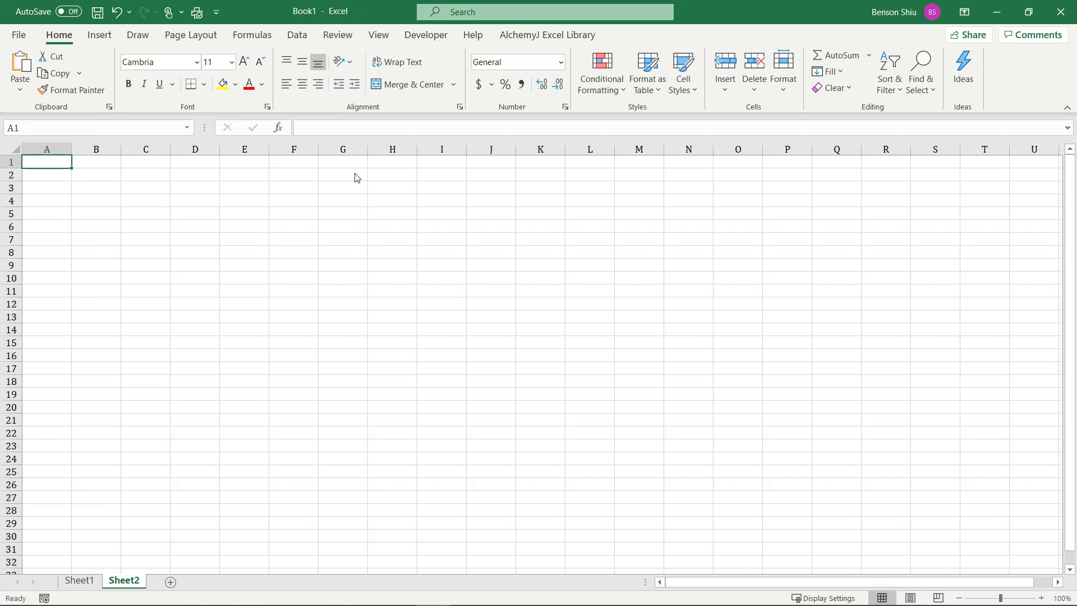
# - Head Sheet2's A1 with 'REST API Result' and widen column A to fit
pyautogui.doubleClick(47, 163)
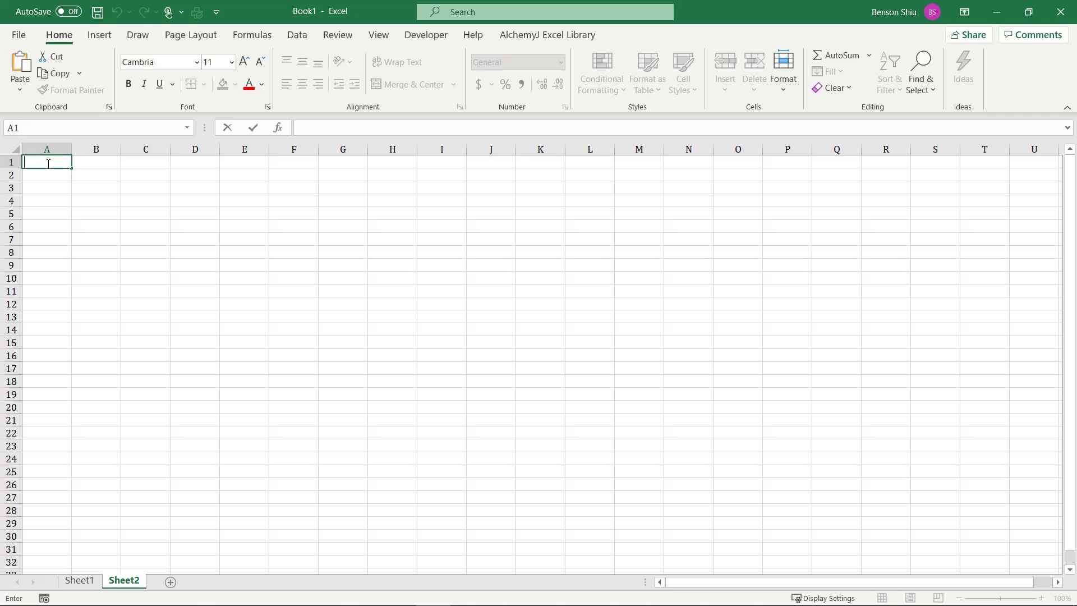
pyautogui.write('REST API Result')
pyautogui.press('Return')
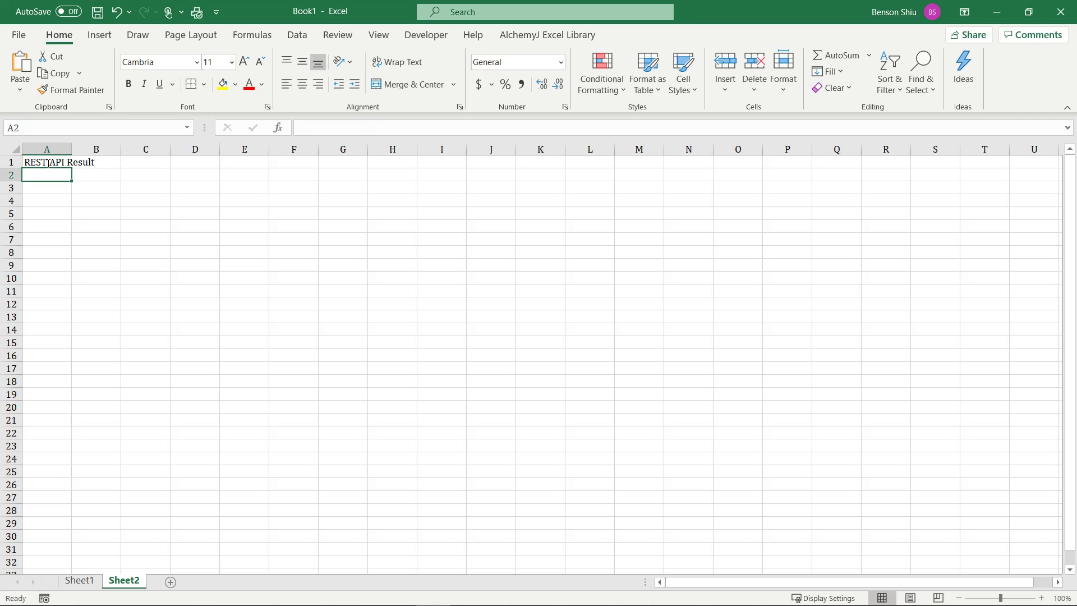
pyautogui.moveTo(72, 149); pyautogui.dragTo(99, 150)
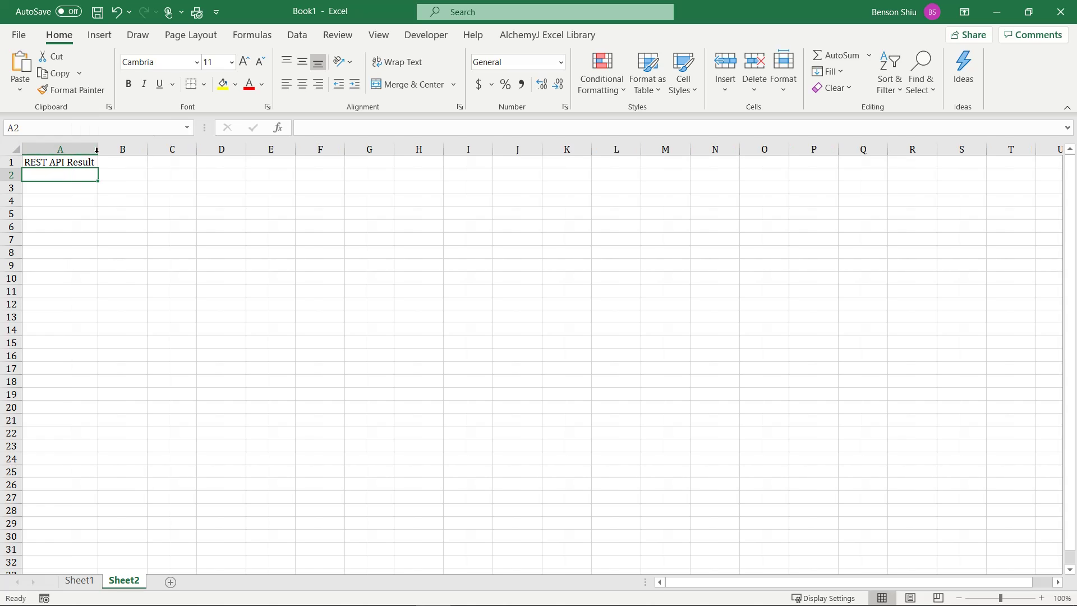
# - Start =ajWebServiceREST( in B1 and bring up its Function Arguments form
pyautogui.click(127, 164)
pyautogui.write('=ajweb')
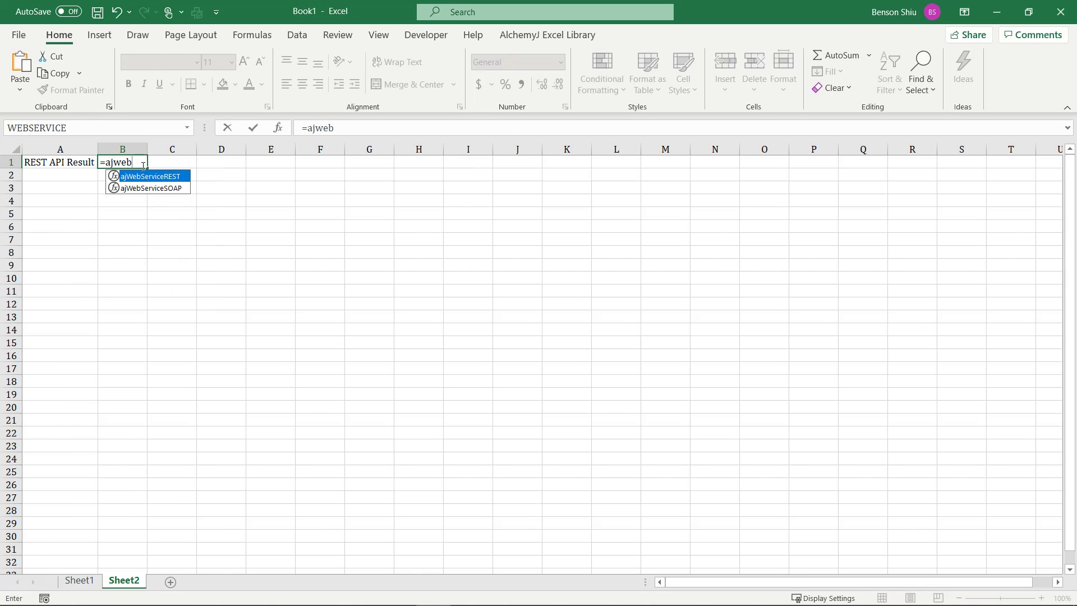
pyautogui.doubleClick(155, 180)
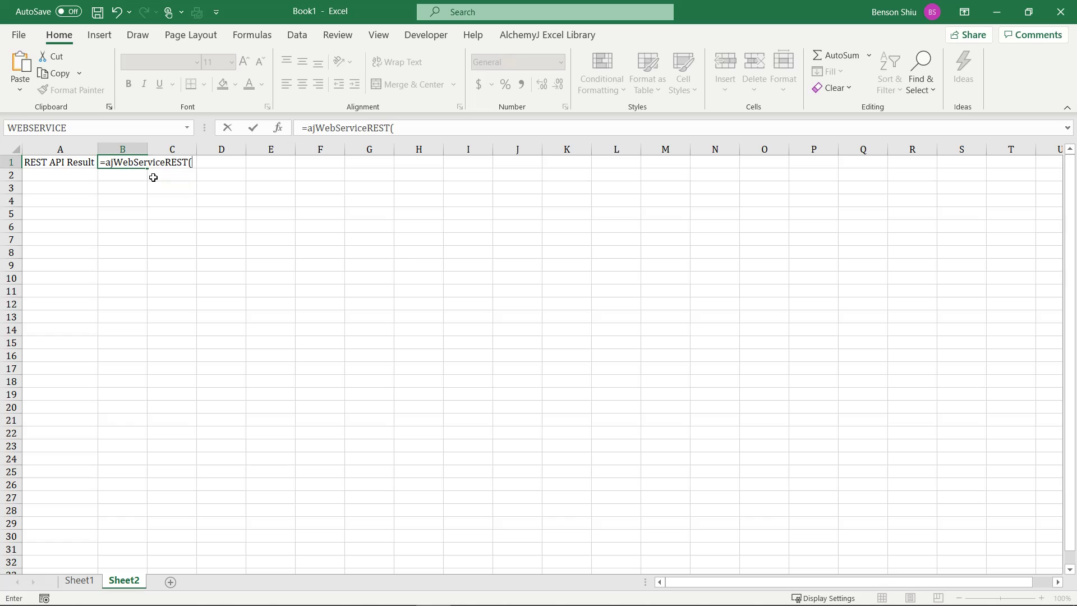
pyautogui.click(277, 129)
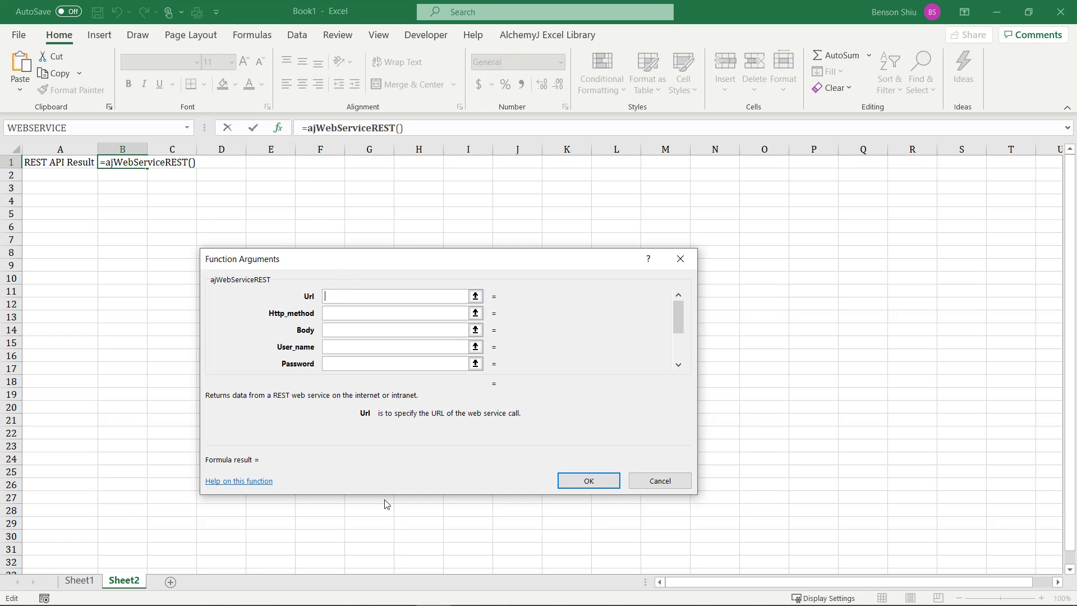
# - Select the reqres.in/api/users?page=2 address in Chrome's address bar to copy it
pyautogui.moveTo(387, 600)
pyautogui.click(191, 592)
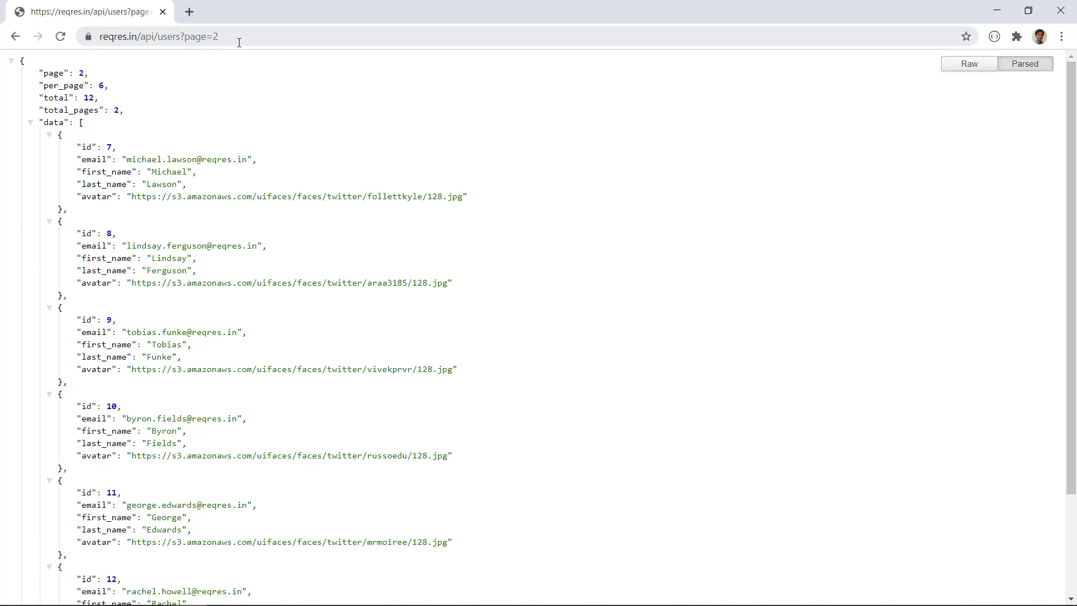
pyautogui.click(239, 43)
pyautogui.hotkey('ctrl', 'c')
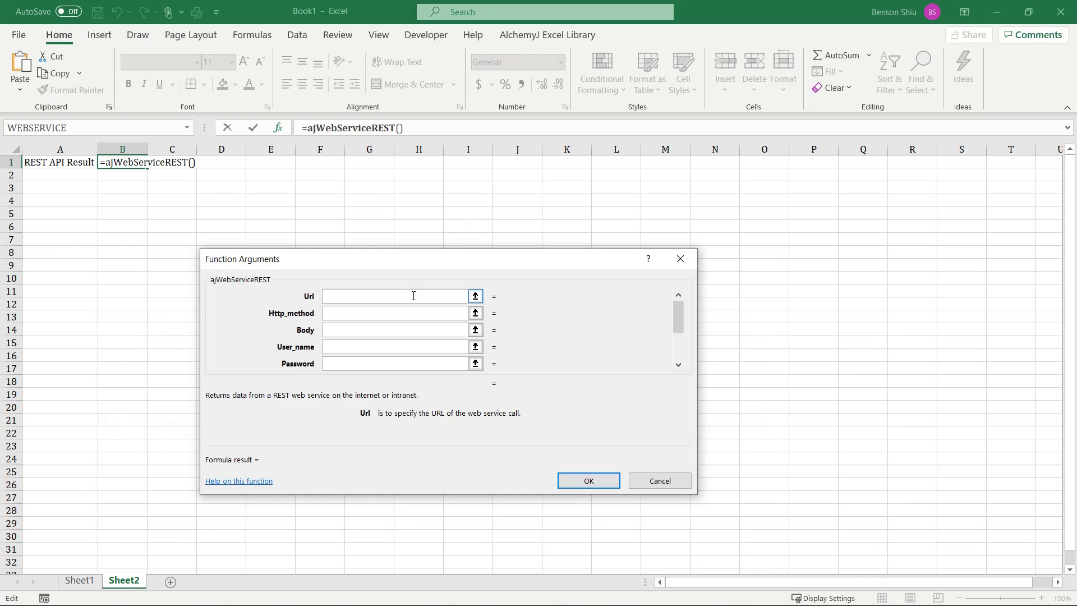
pyautogui.write('"')
pyautogui.hotkey('ctrl', 'v')
pyautogui.write('"')
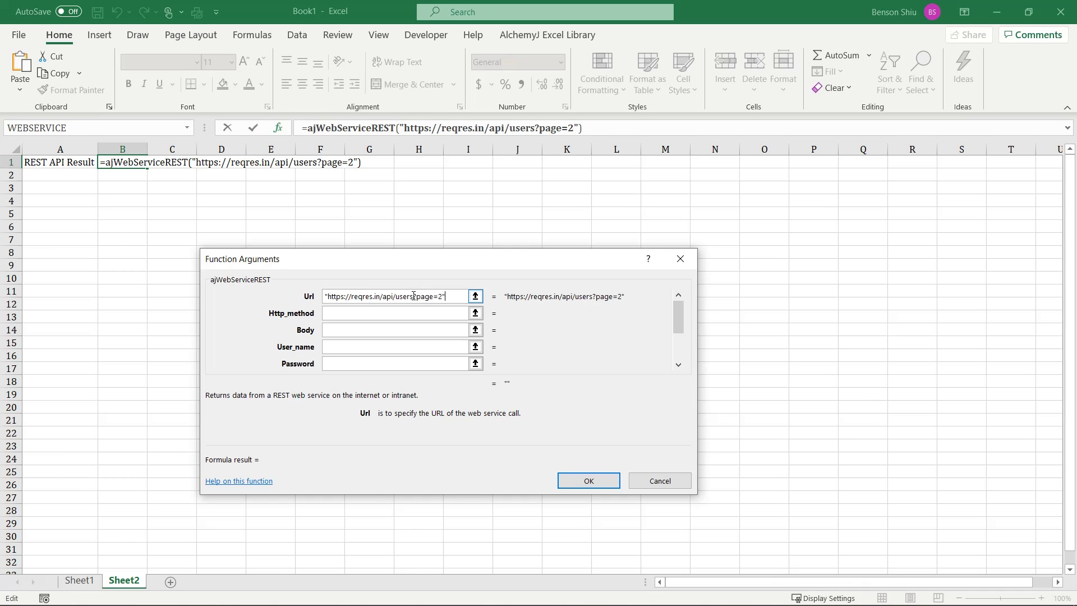
pyautogui.click(396, 313)
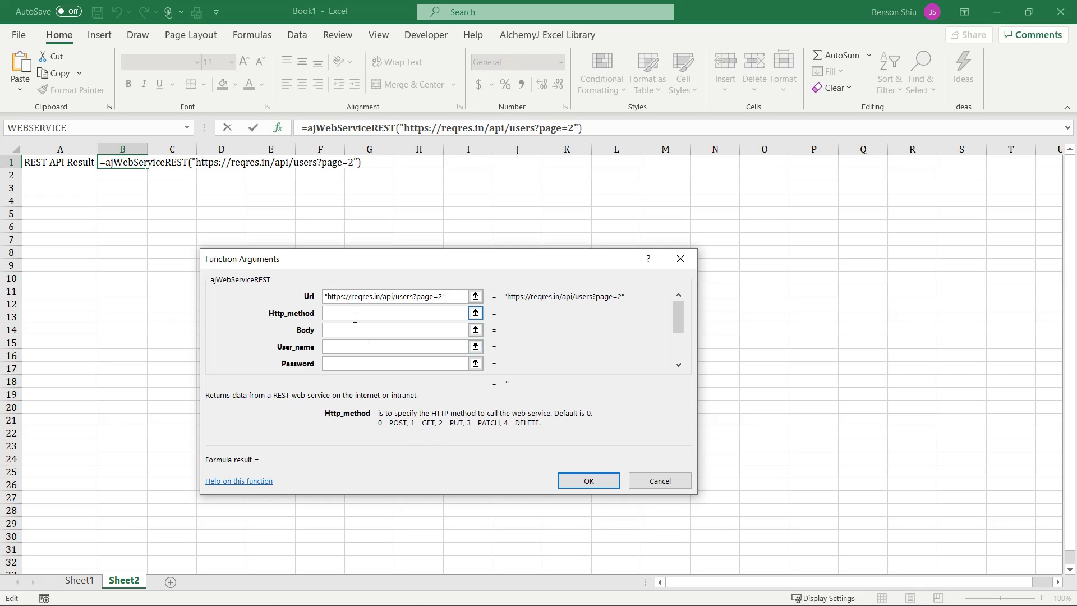
pyautogui.write('1')
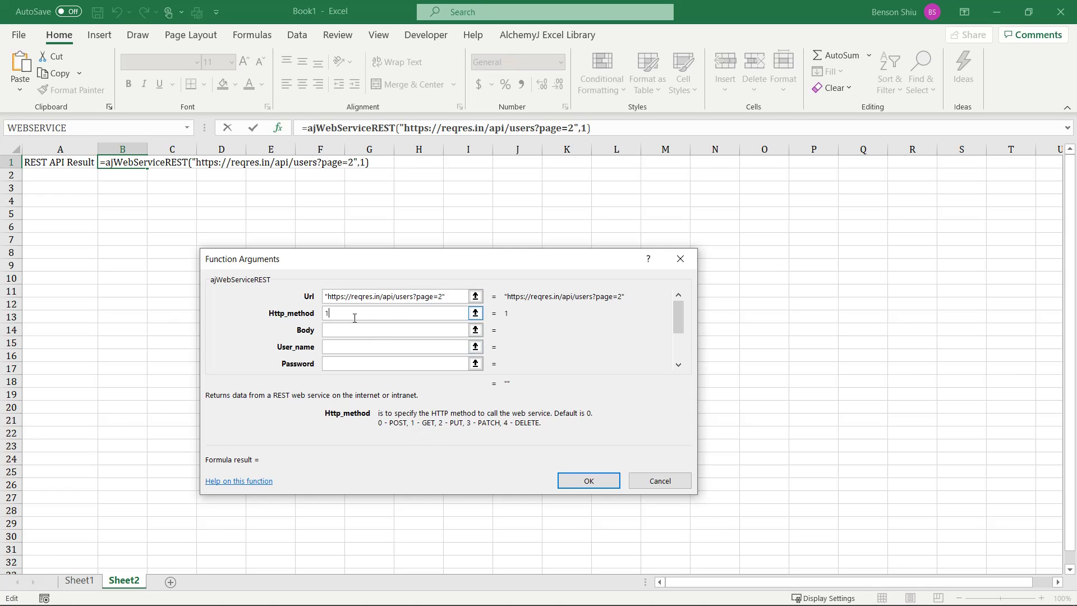
pyautogui.click(589, 480)
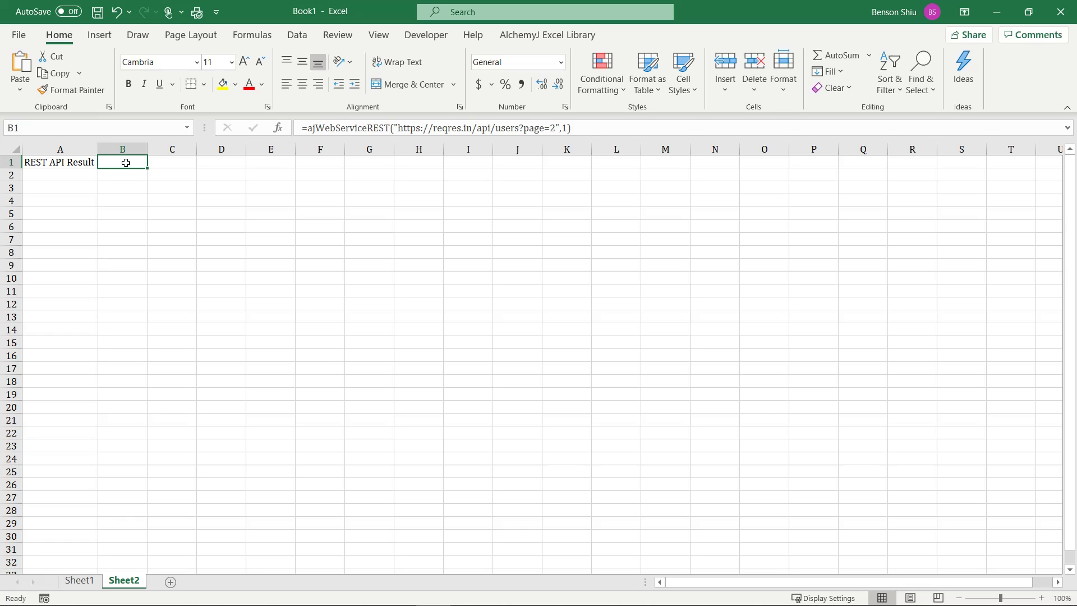
# - Run Refresh Data on the AlchemyJ Excel Library tab so B1 shows the users JSON
pyautogui.click(537, 39)
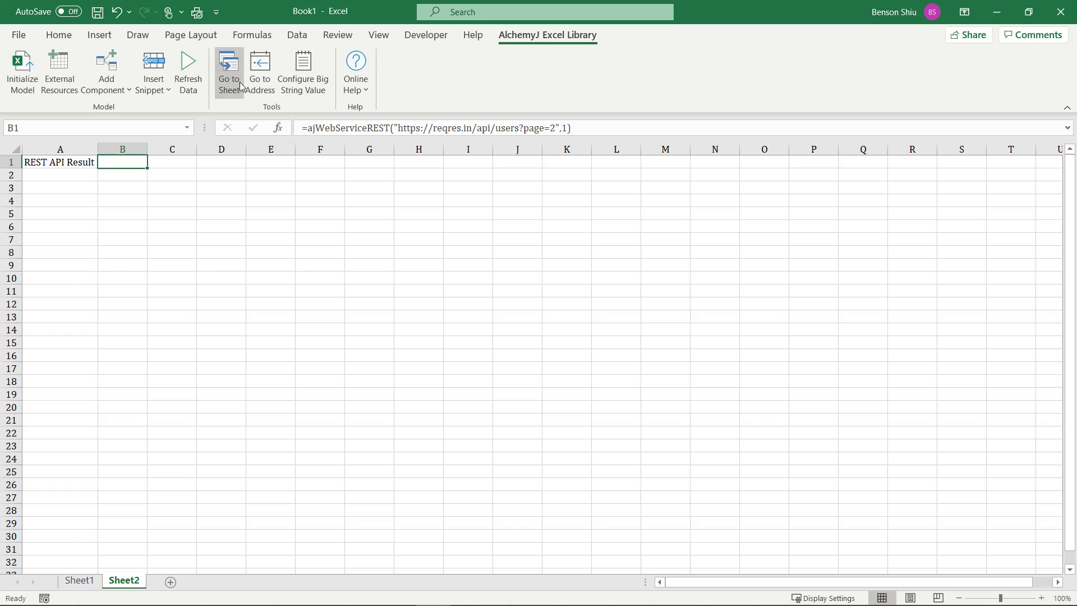
pyautogui.click(199, 85)
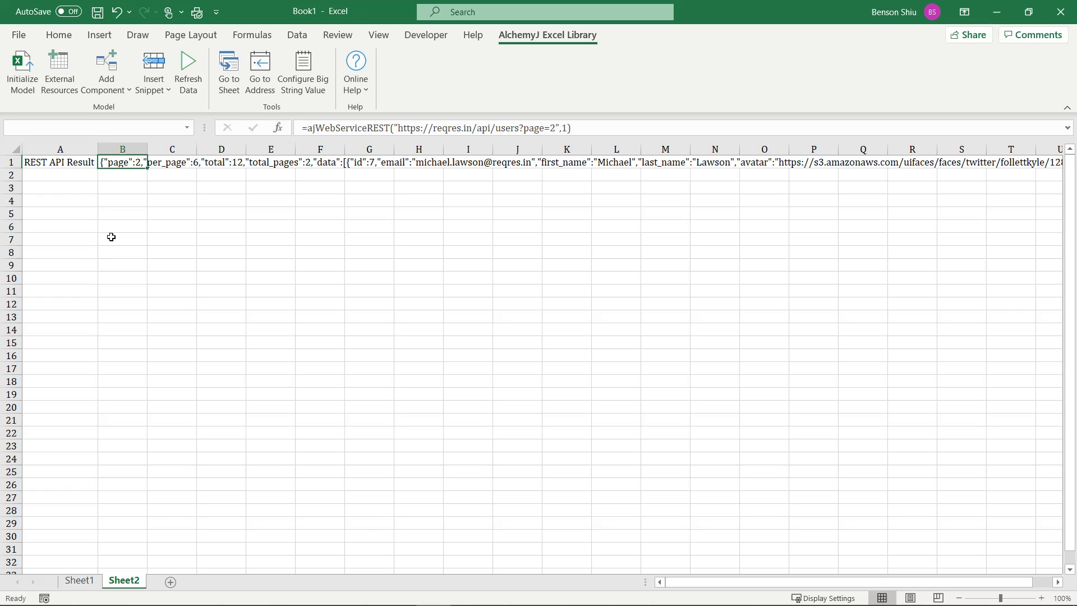
# - Type the headers id, email and last_name into A4:C4
pyautogui.click(51, 202)
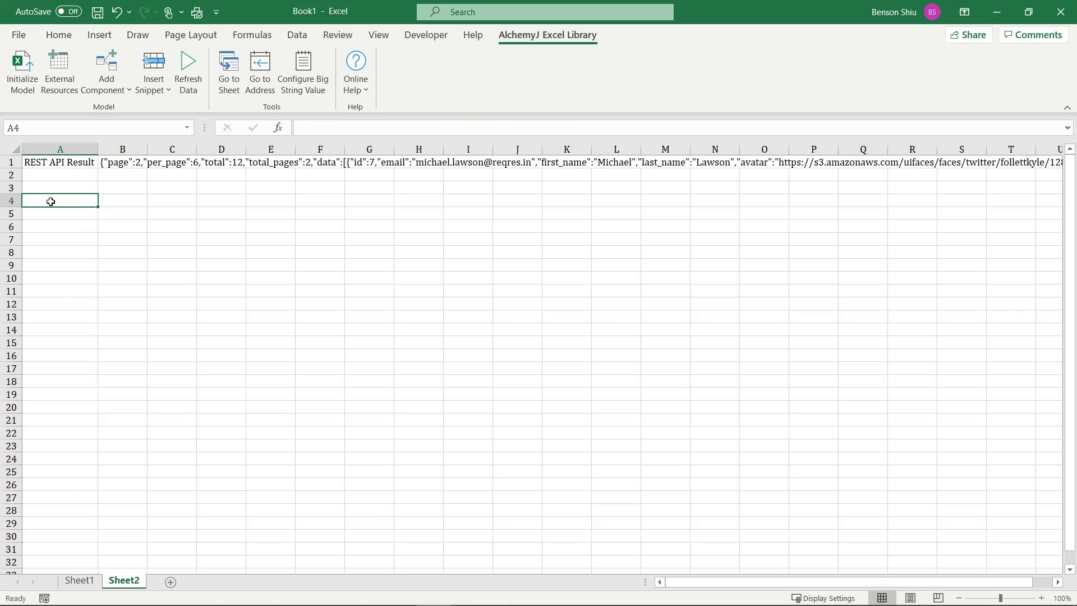
pyautogui.write('id')
pyautogui.press('Tab')
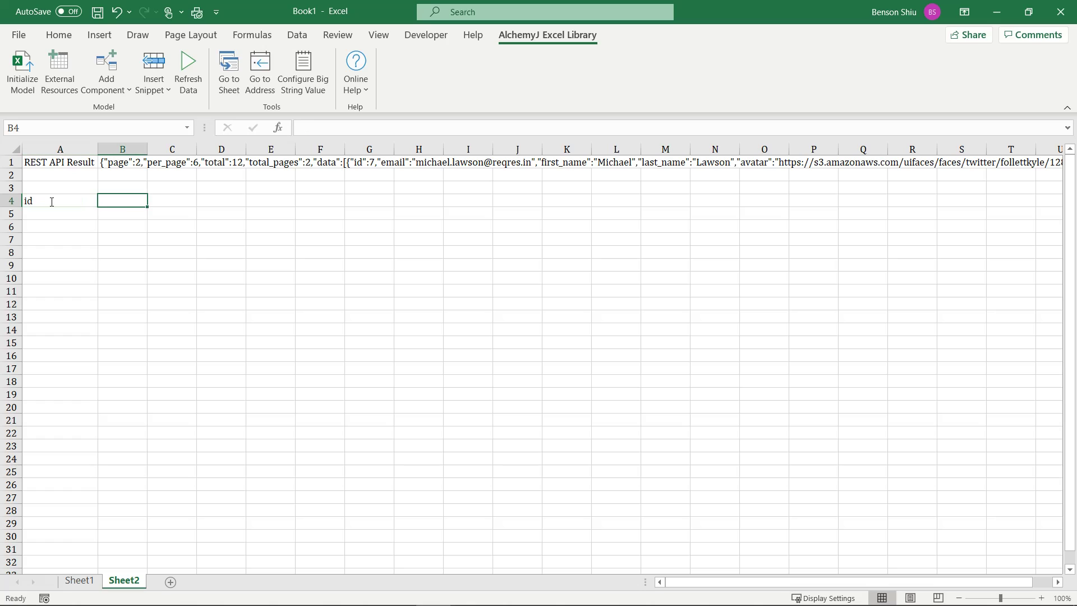
pyautogui.write('email')
pyautogui.press('Tab')
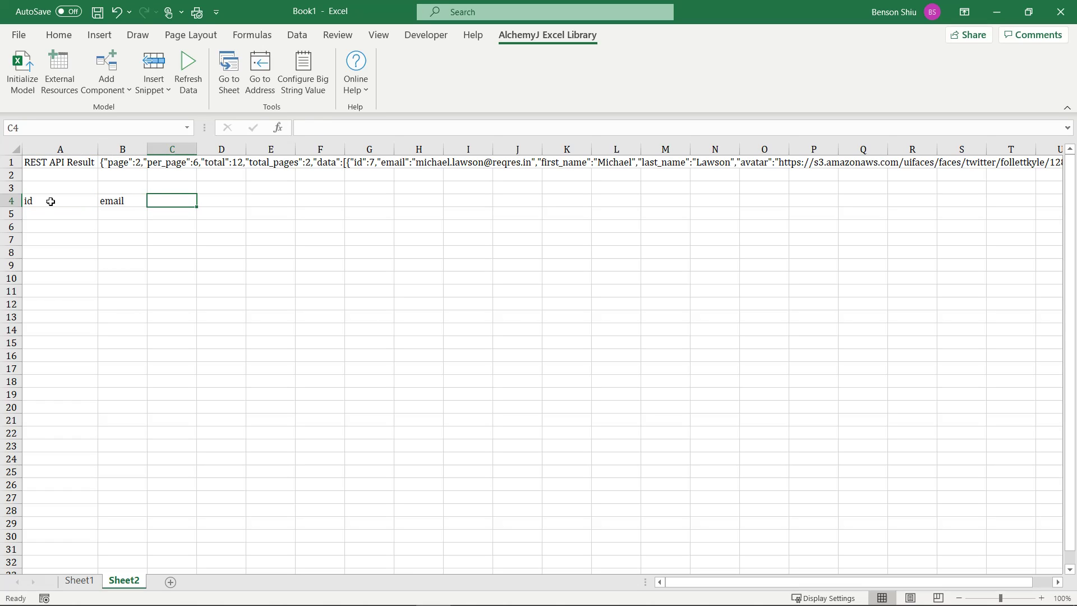
pyautogui.write('last_name')
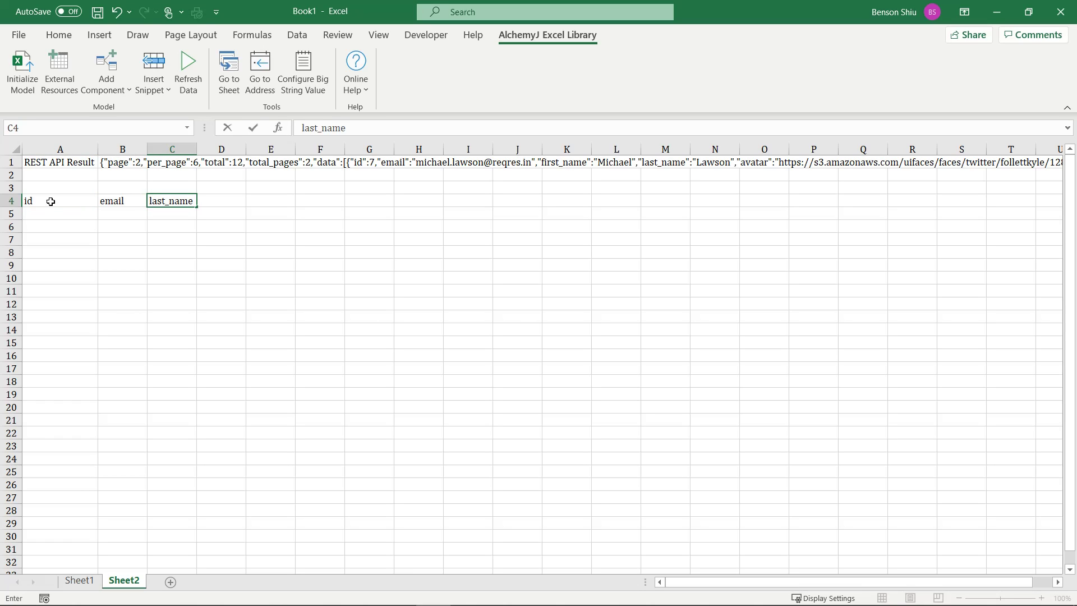
pyautogui.press('Return')
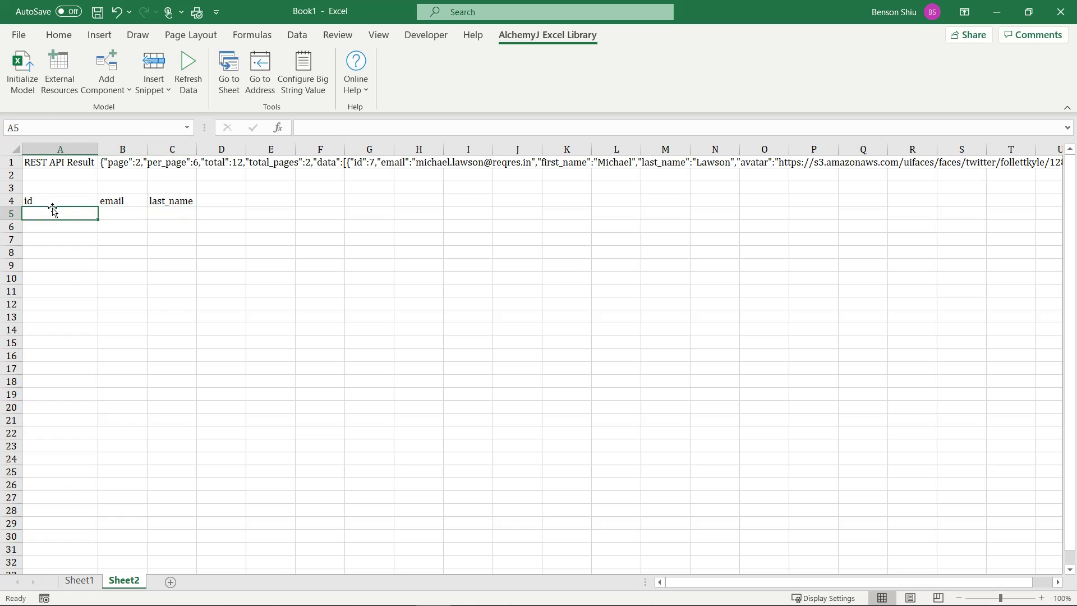
# - Fill A5:C19 with the array formula =ajJSONToTable(A4:C4,B1) and widen column B
pyautogui.moveTo(51, 212); pyautogui.dragTo(156, 396)
pyautogui.click(336, 129)
pyautogui.write('=ajjsonto')
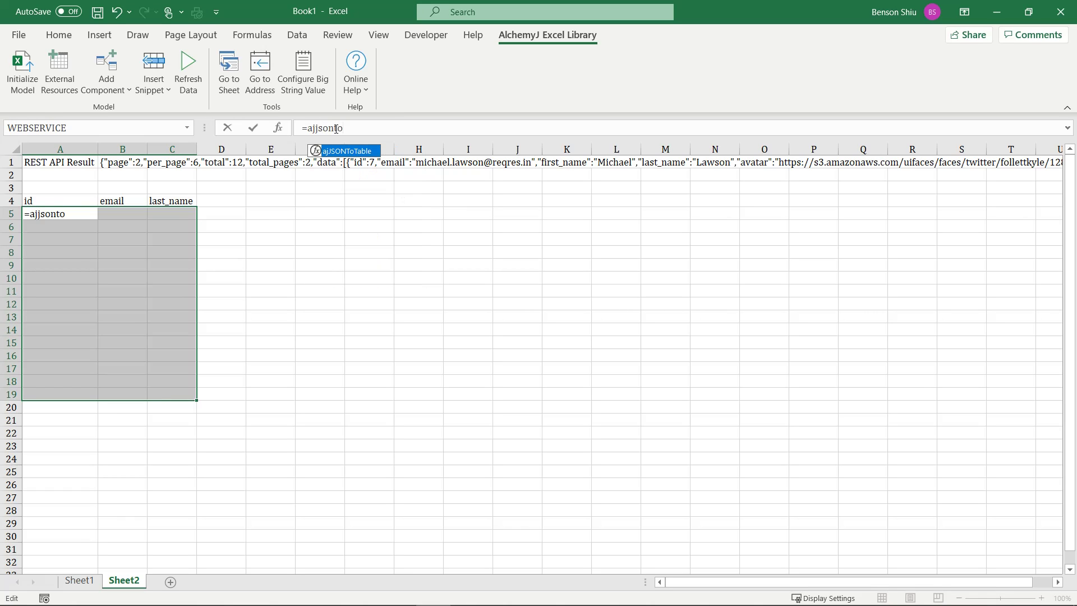
pyautogui.press('Tab')
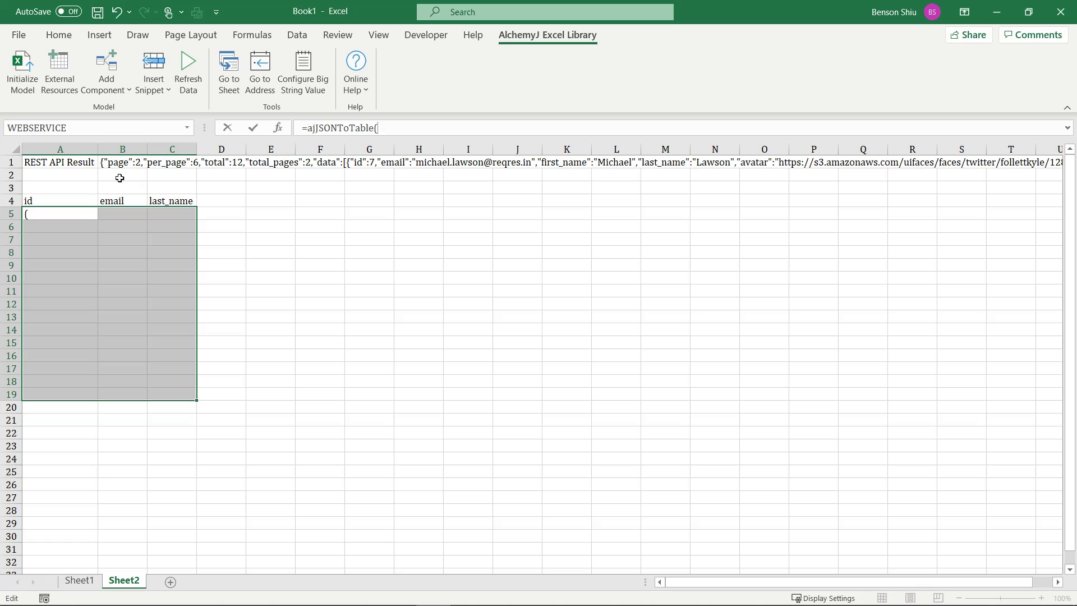
pyautogui.moveTo(54, 203); pyautogui.dragTo(162, 201)
pyautogui.write(',')
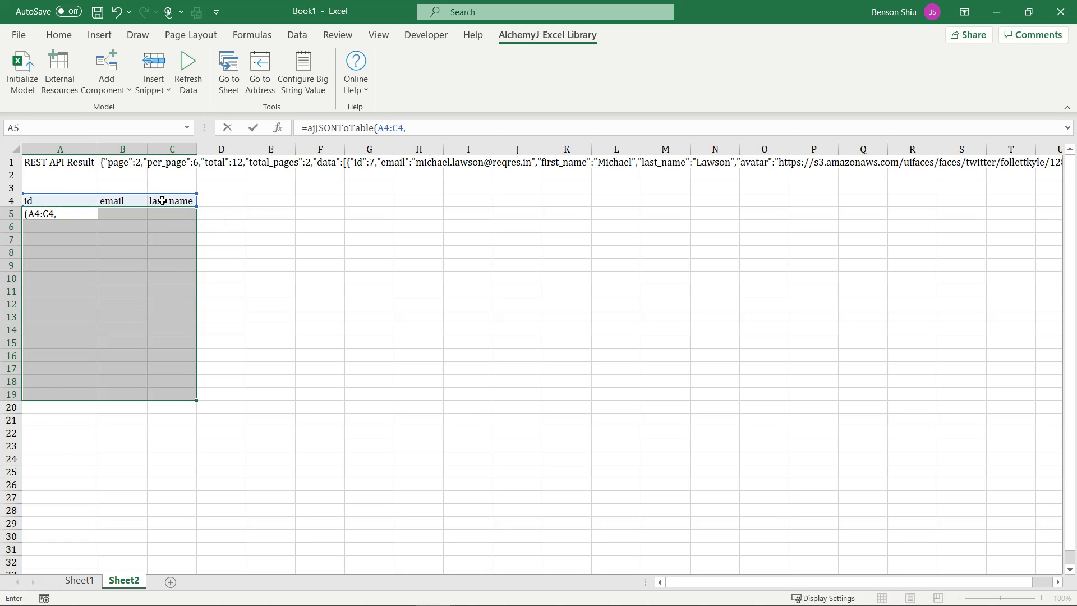
pyautogui.click(127, 162)
pyautogui.write(')')
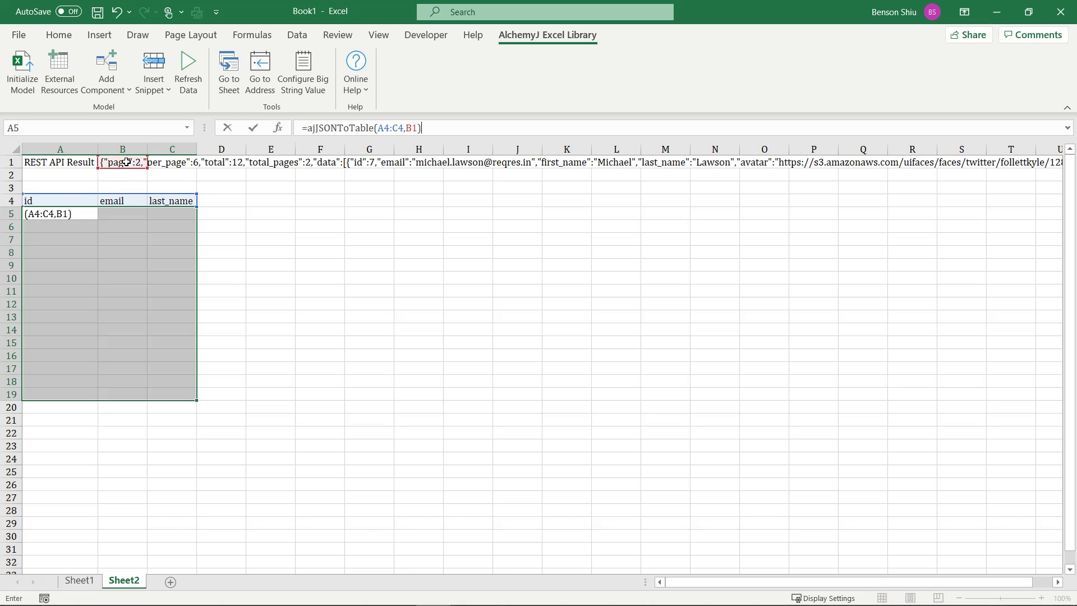
pyautogui.hotkey('ctrl', 'shift', 'Return')
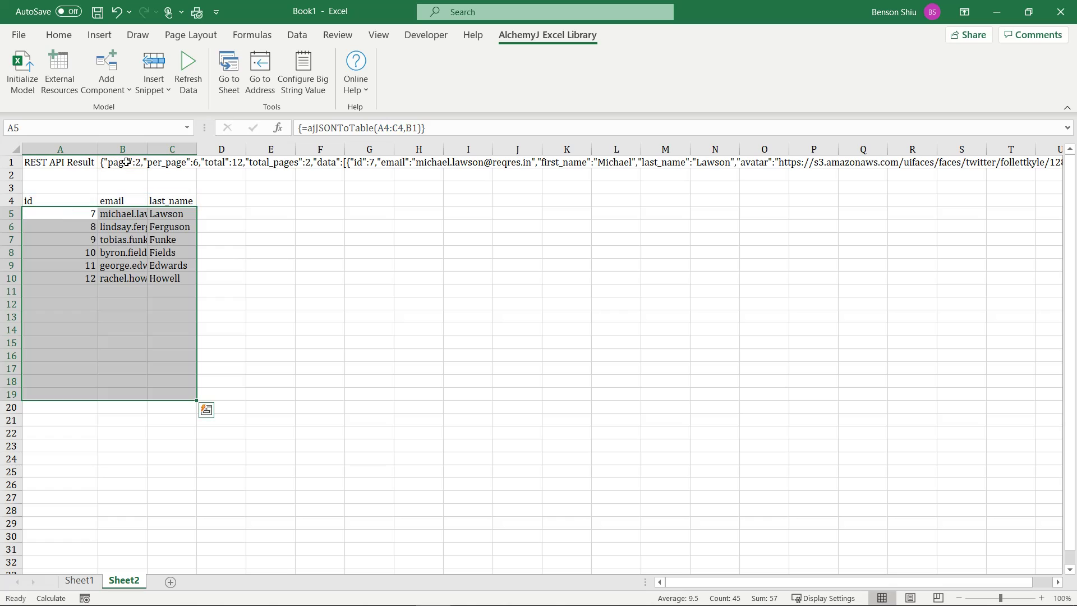
pyautogui.moveTo(147, 149); pyautogui.dragTo(241, 153)
# - Widen column B further, check cell C6's formula, and open ajJSONToTable's Online Help page
pyautogui.click(361, 253)
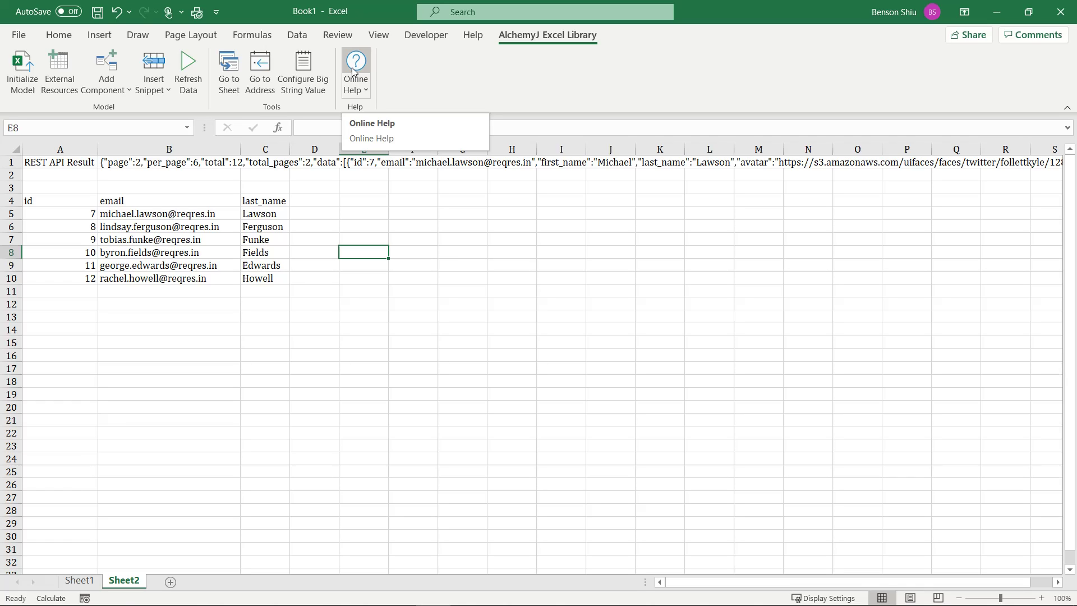
pyautogui.click(258, 227)
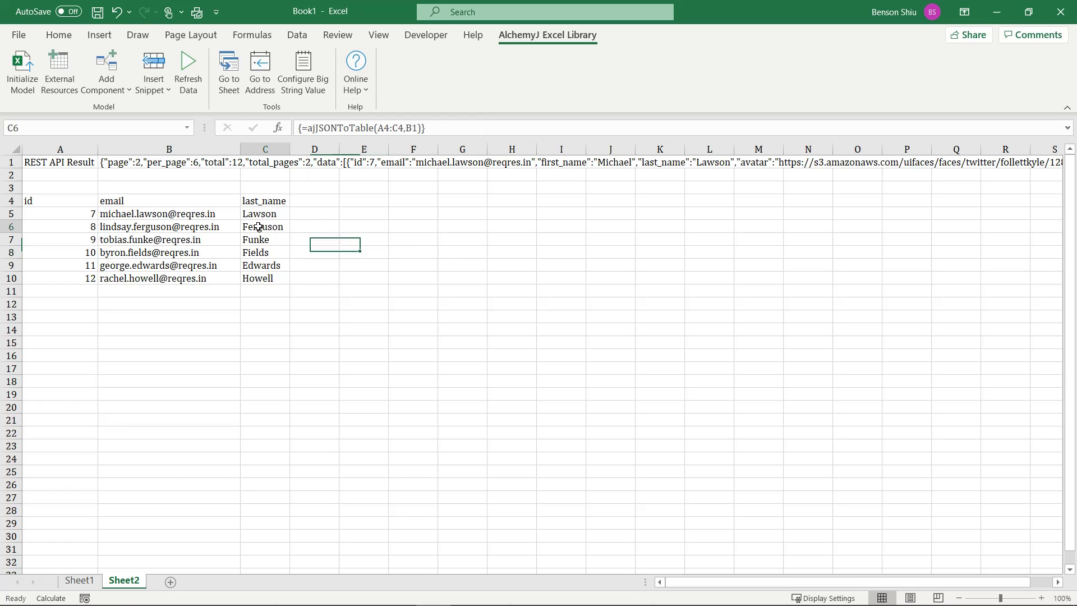
pyautogui.click(364, 62)
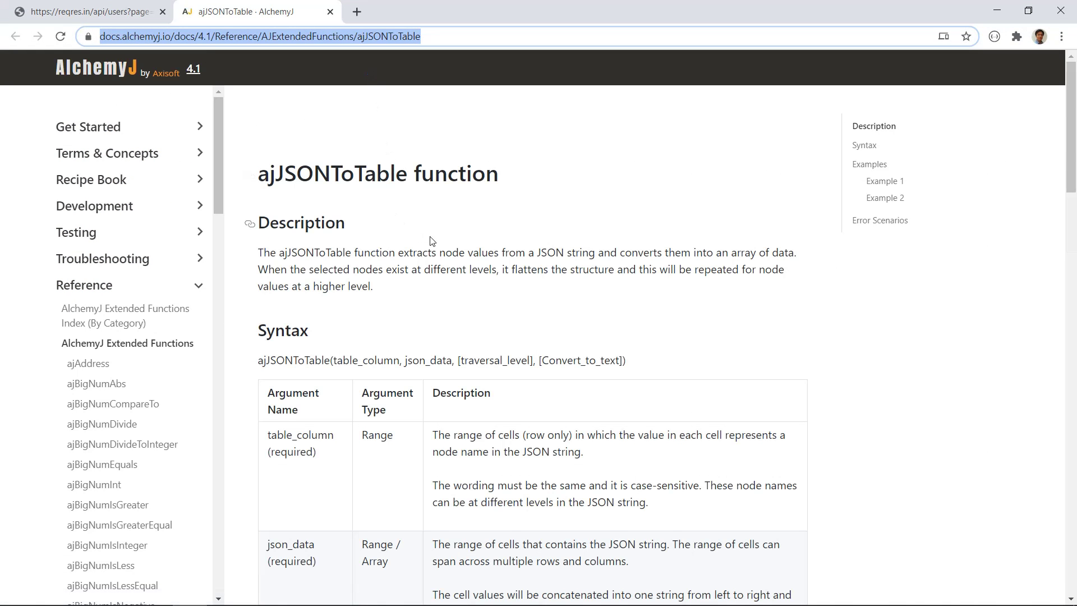
# - After reviewing the ajJSONToTable syntax and examples, go to the AlchemyJ Extended Functions Index (By Category)
pyautogui.scroll(-4, 433, 240)
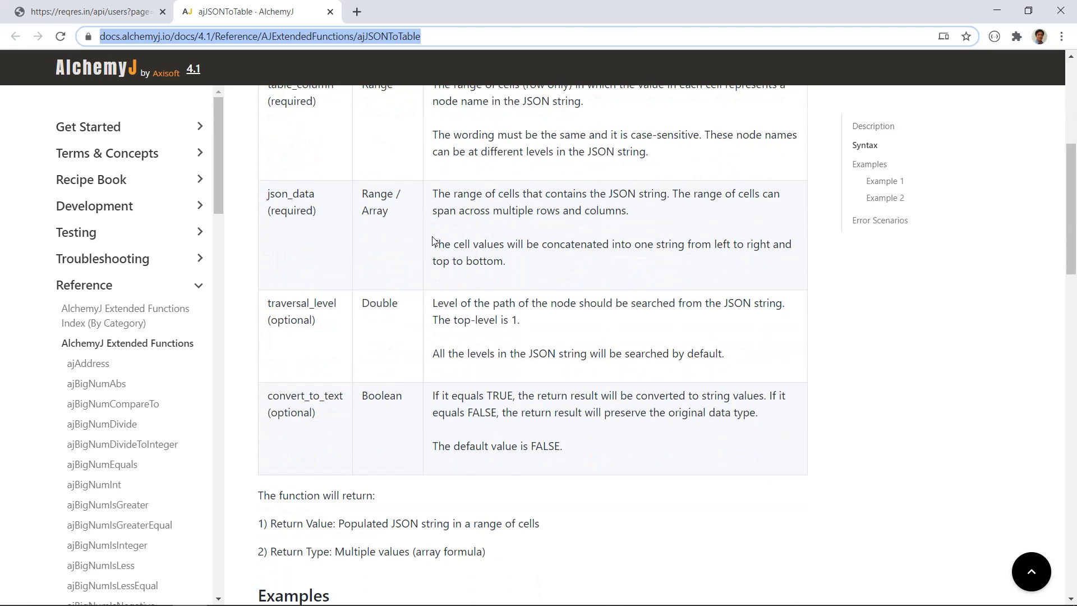
pyautogui.scroll(-9, 432, 240)
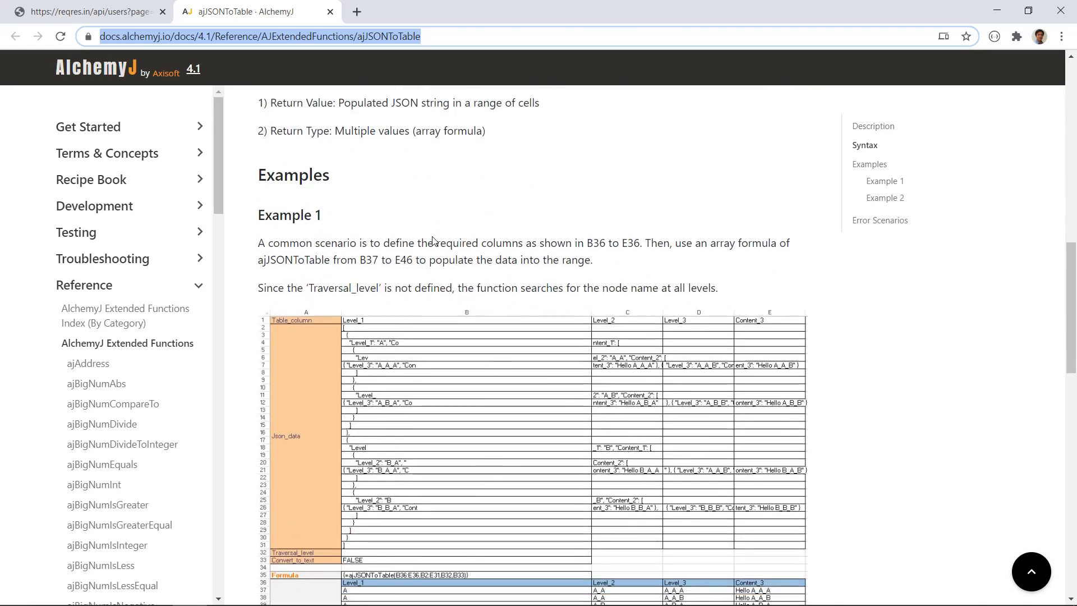
pyautogui.scroll(9, 432, 241)
pyautogui.scroll(4, 433, 240)
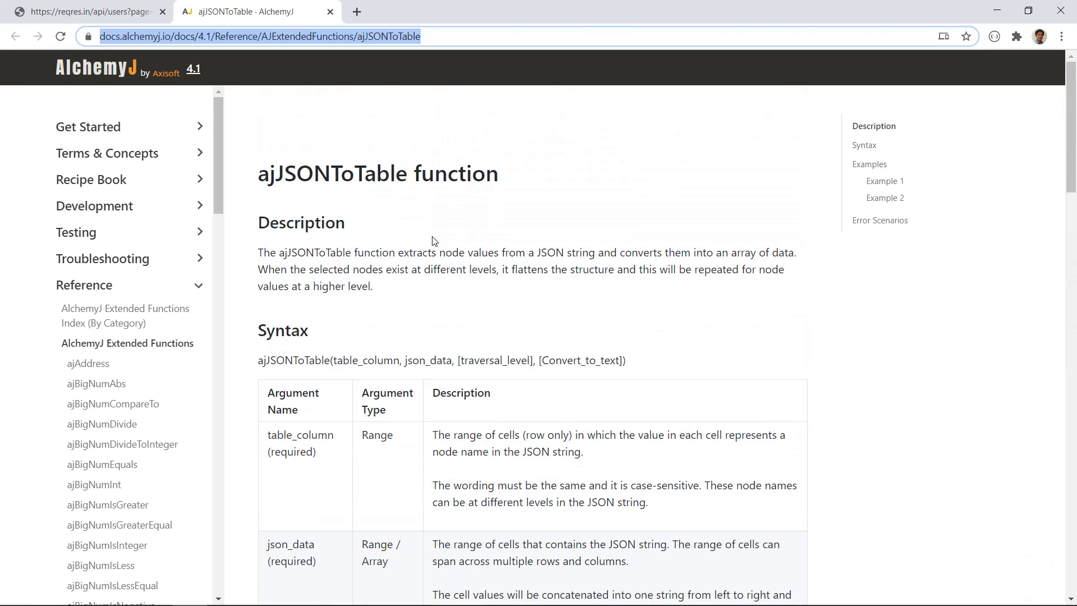
pyautogui.click(127, 315)
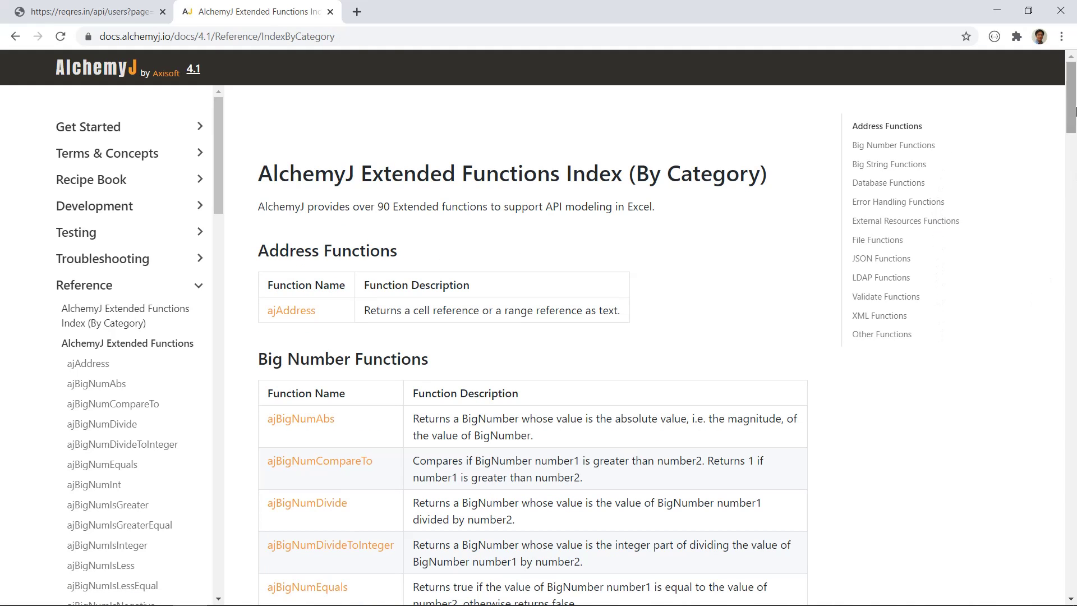
# - Scroll through the Extended Functions Index, from Address and Big Number to XML and Other Functions
pyautogui.moveTo(1072, 106)
pyautogui.mouseDown()
pyautogui.moveTo(1072, 180)
pyautogui.moveTo(1072, 106)
pyautogui.mouseUp()
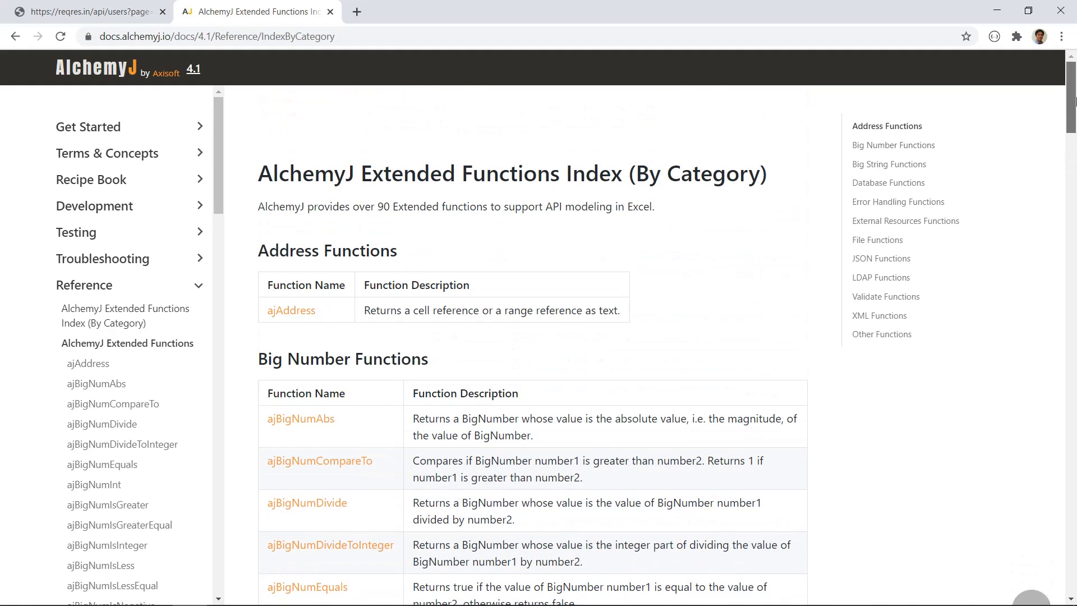